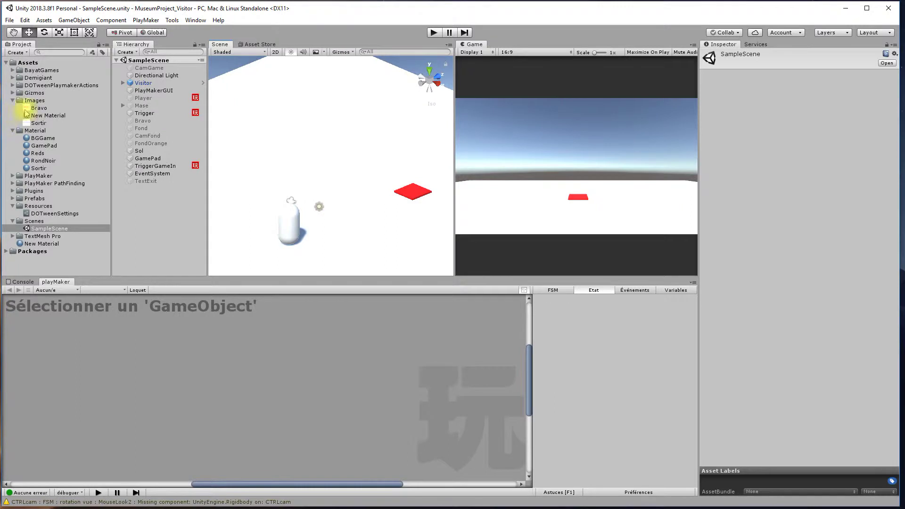
Step: Inspect the Bravo image from the Images folder in the preview, checking its alpha, red and full RGB channels
left_click(40, 109)
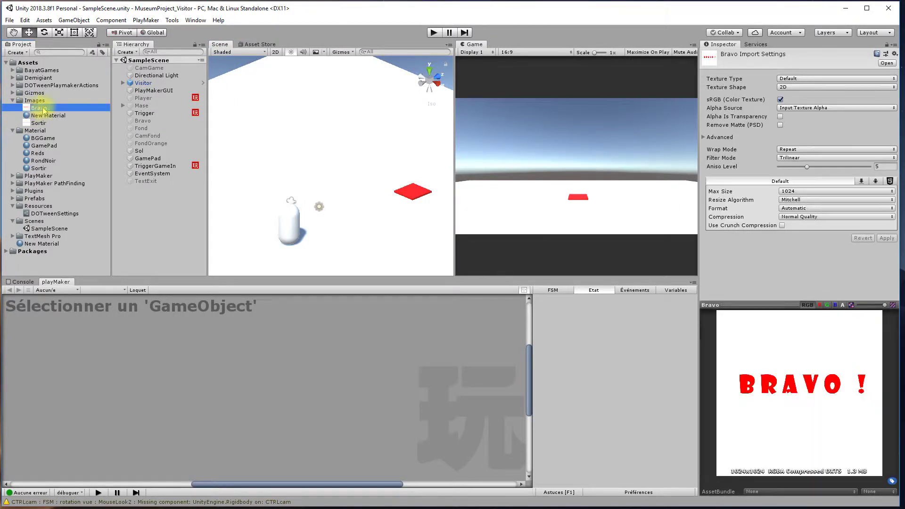
left_click(843, 305)
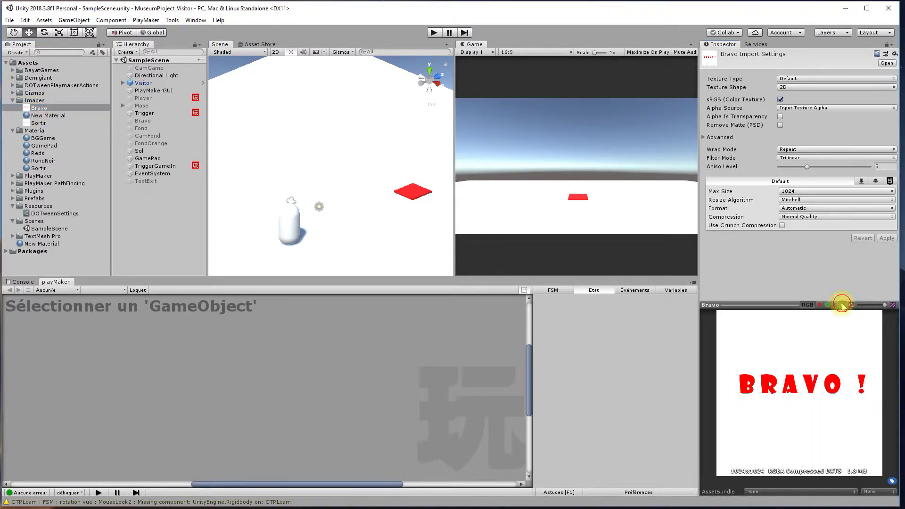
left_click(808, 305)
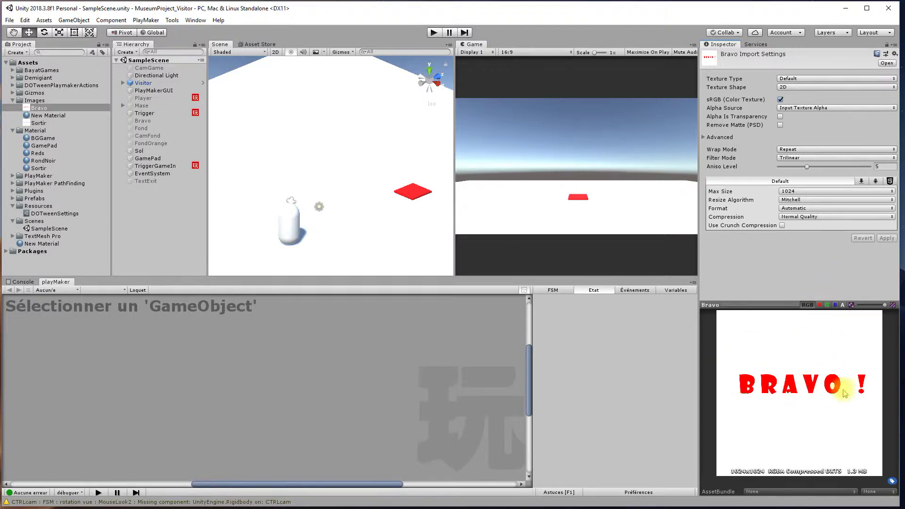
left_click(844, 306)
left_click(819, 305)
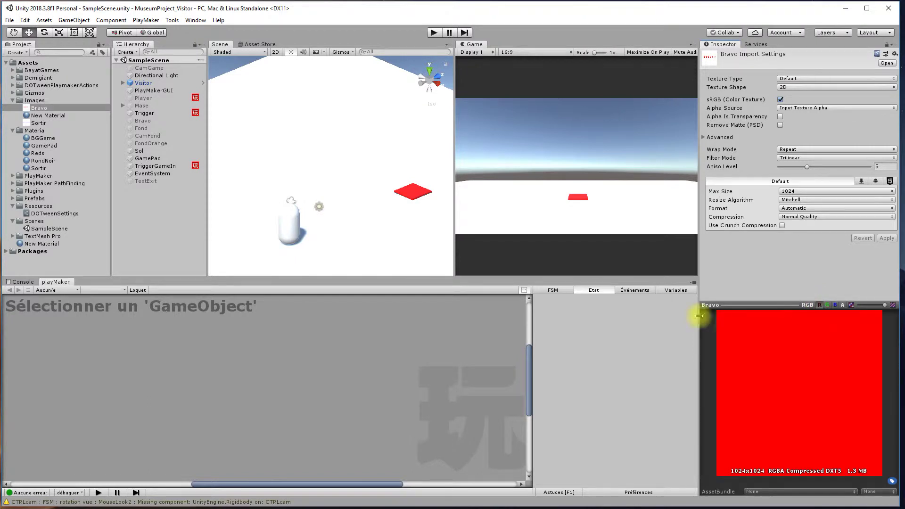
left_click(808, 305)
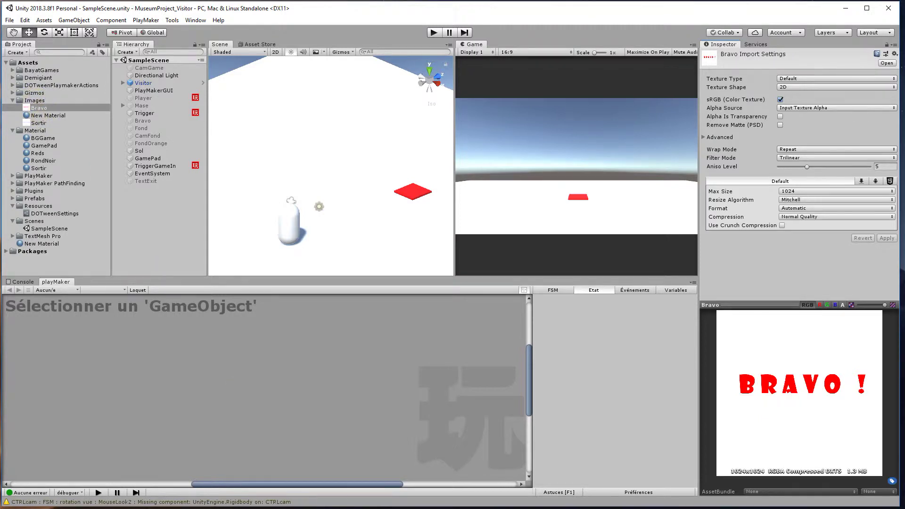
Step: Switch to Photoshop, dismiss the licence notice and open the Bravo file from MuseumProject_Visitor's Assets/Images folder
key("space")
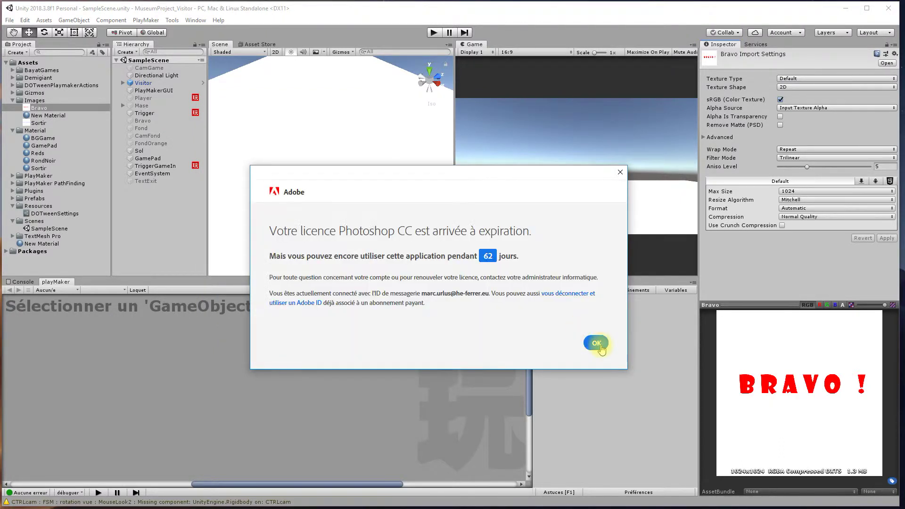
left_click(597, 344)
key("space")
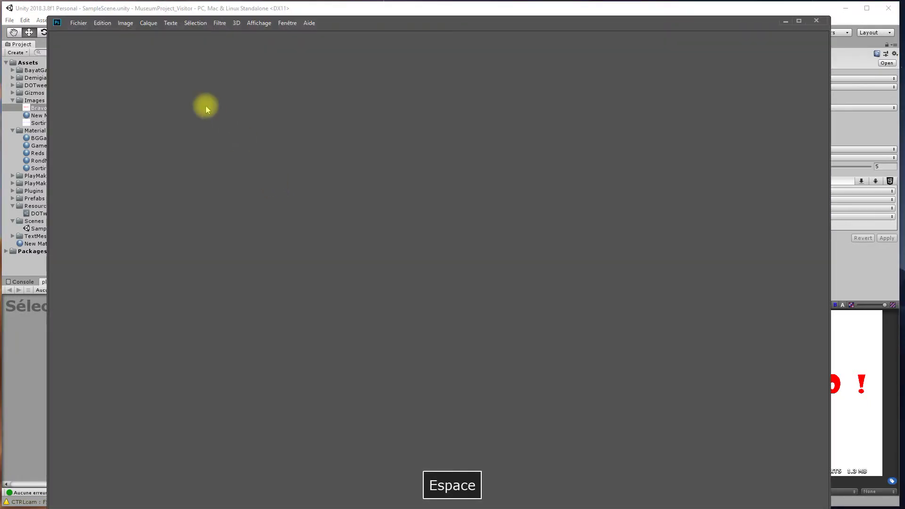
left_click(78, 23)
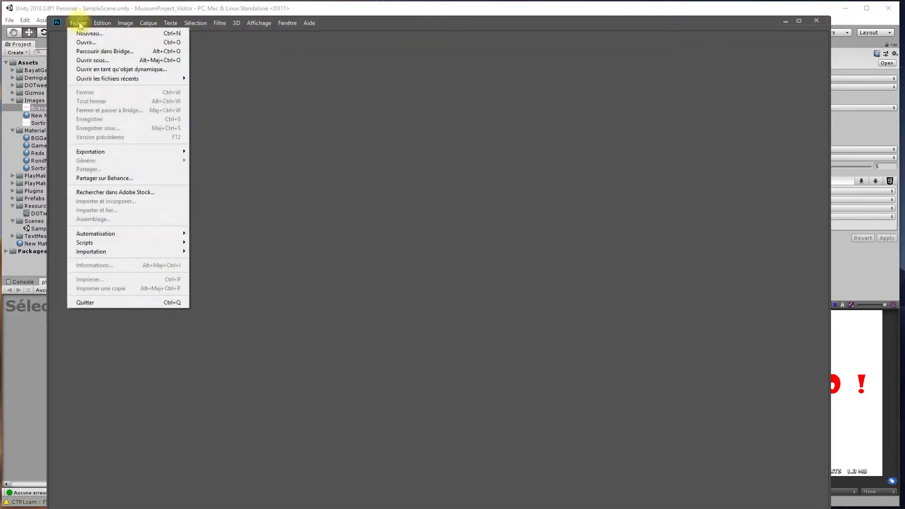
left_click(79, 23)
left_click(183, 88)
key("ctrl+o")
left_click(151, 81)
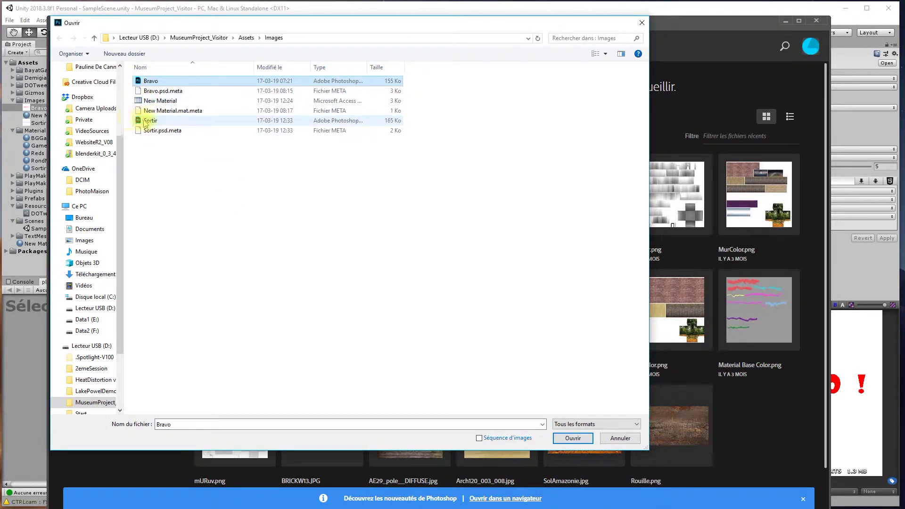
left_click(573, 438)
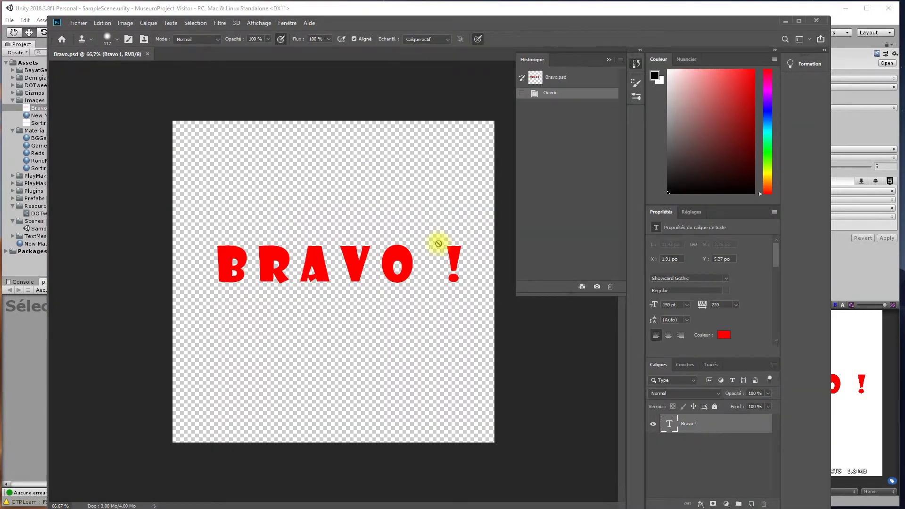
Step: Examine the channels, layers and save options of Bravo.psd, and close Photoshop to return to Unity
left_click(684, 365)
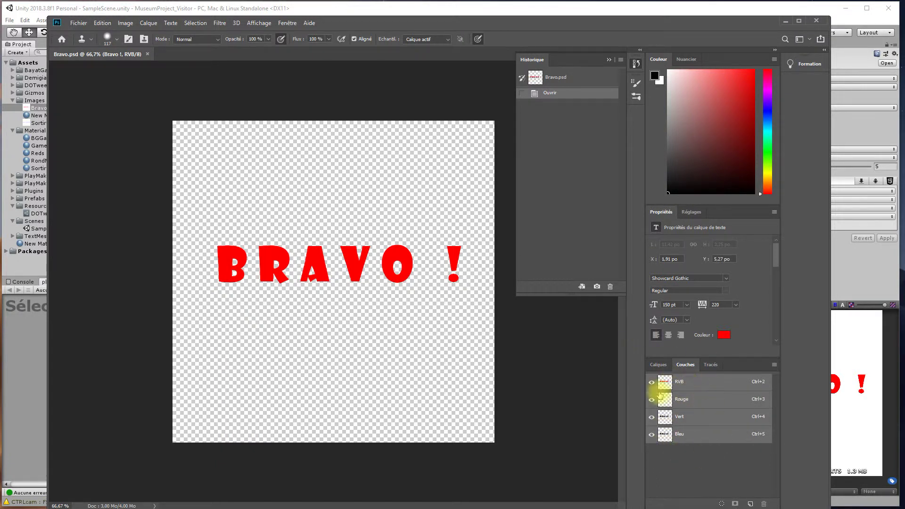
left_click(659, 364)
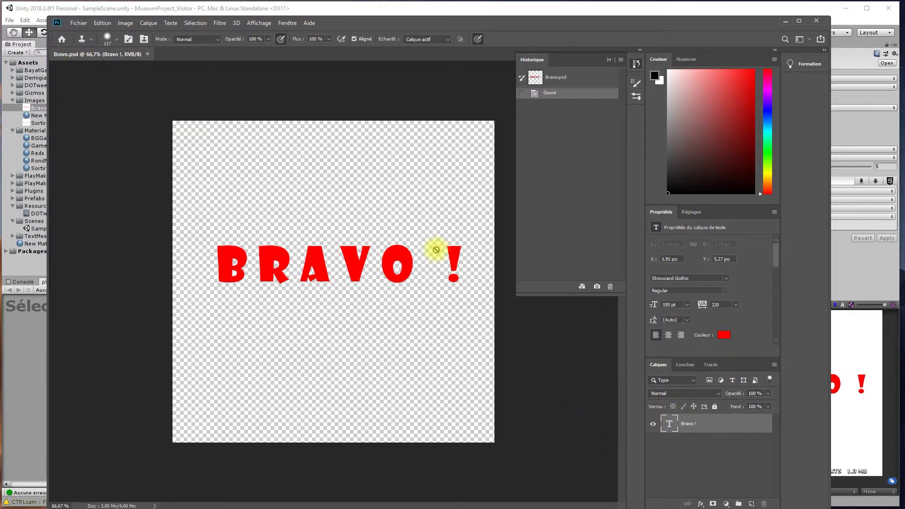
left_click(78, 23)
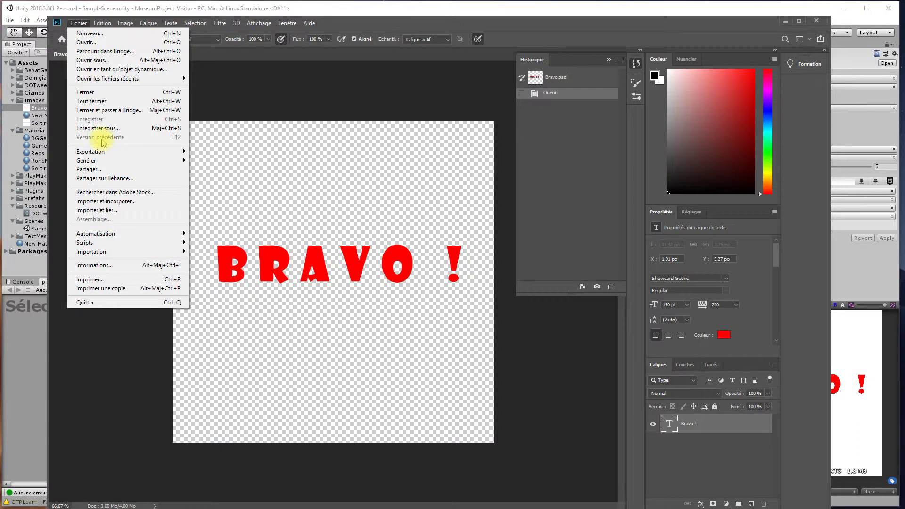
left_click(266, 101)
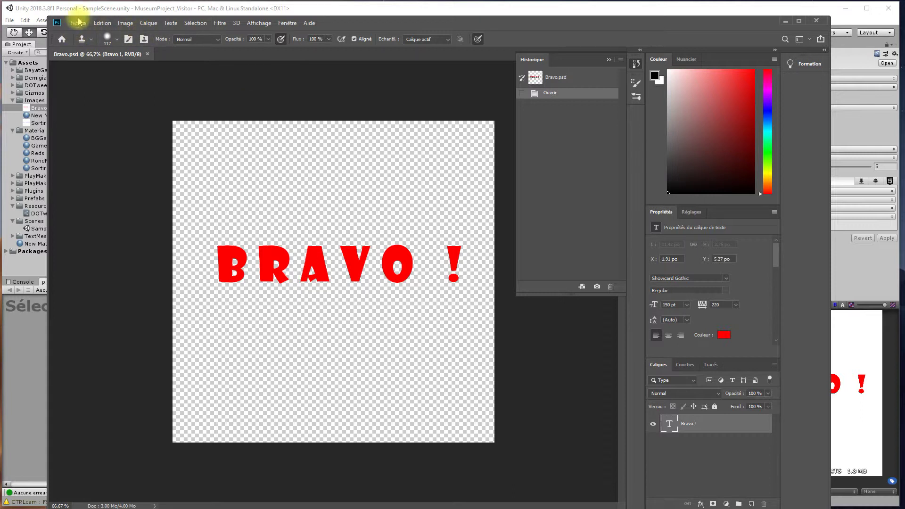
left_click_drag(468, 24, 456, 45)
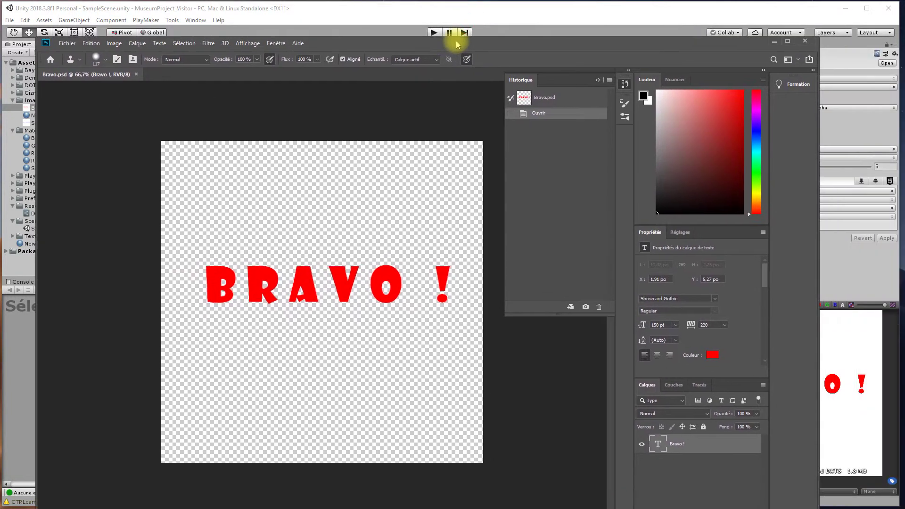
left_click(805, 42)
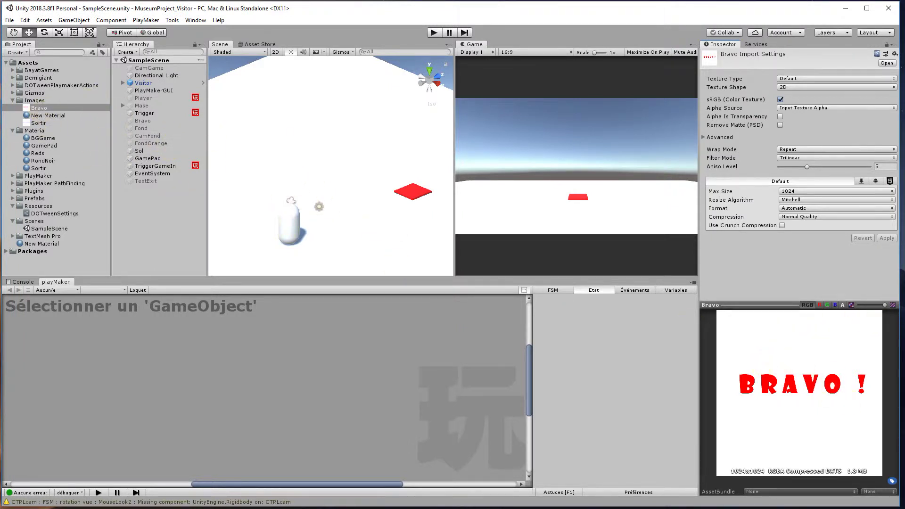
Step: Rename the New Material at the root of Assets as Bravo and move it into the Material folder
left_click(42, 243)
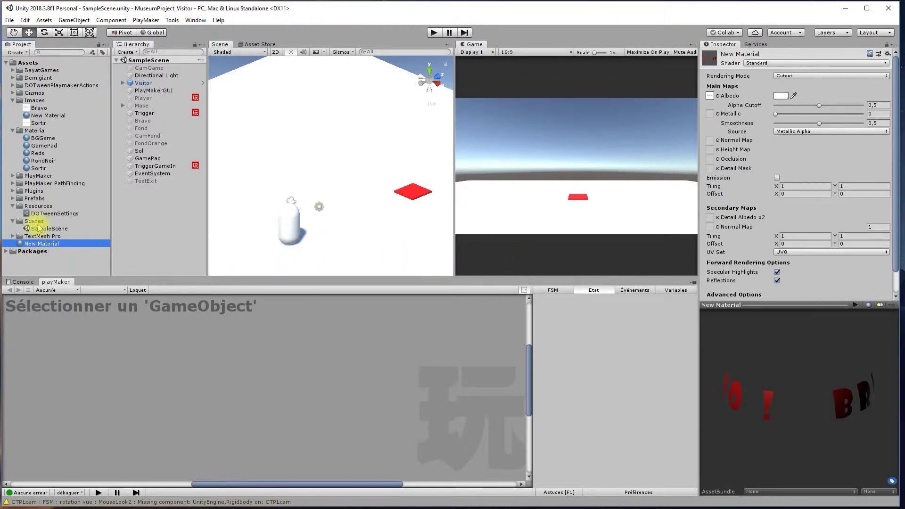
right_click(38, 243)
left_click(66, 291)
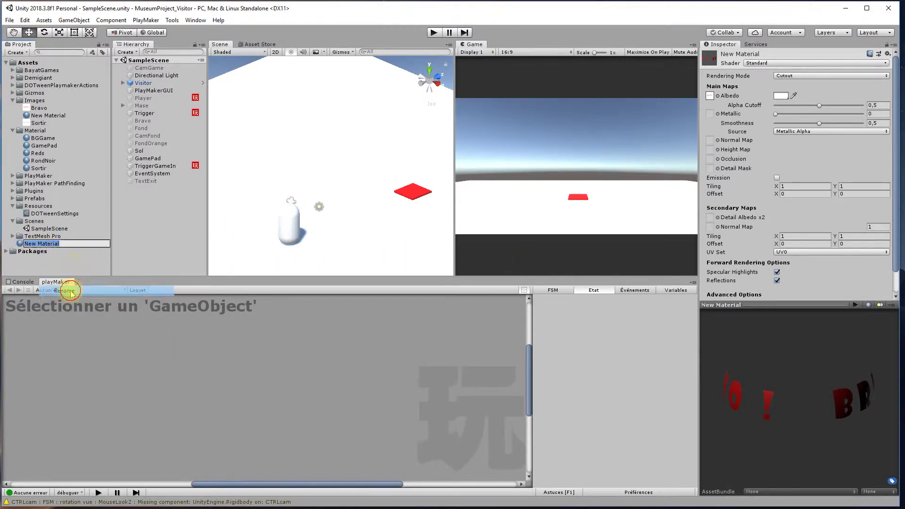
type("Bravo")
key("Return")
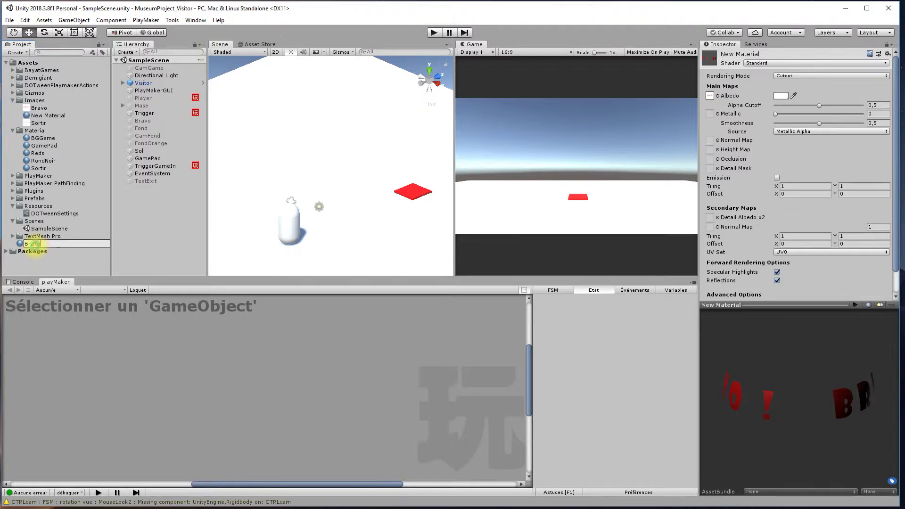
left_click_drag(35, 243, 38, 131)
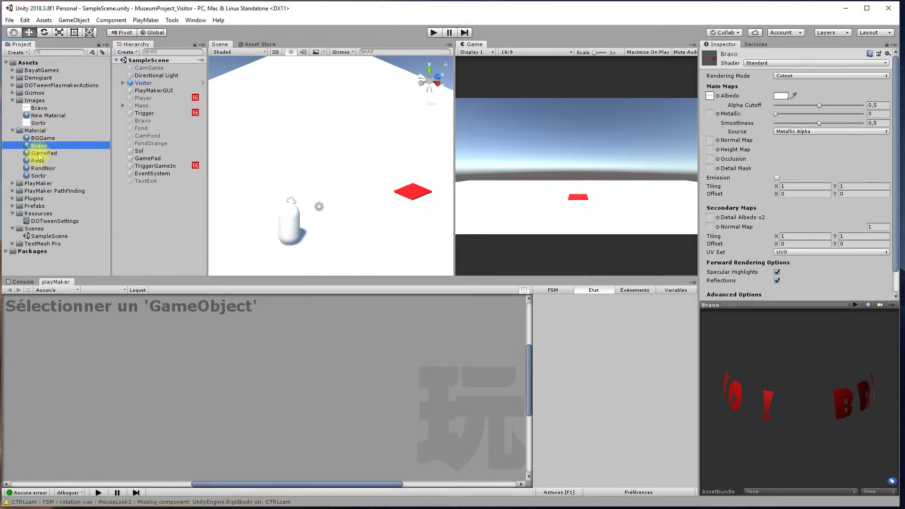
Step: Examine the Bravo material's preview, source texture, Albedo colour and alpha, and the available rendering modes
left_click_drag(723, 400, 702, 370)
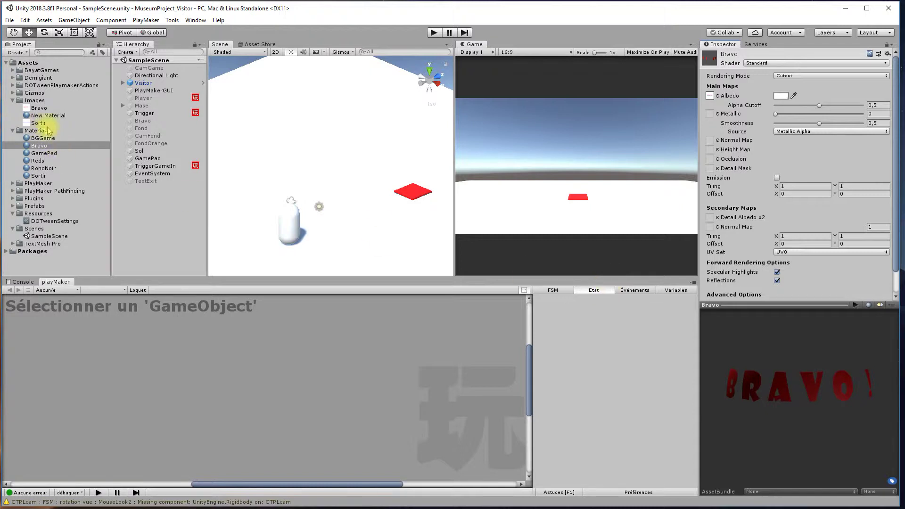
left_click(38, 108)
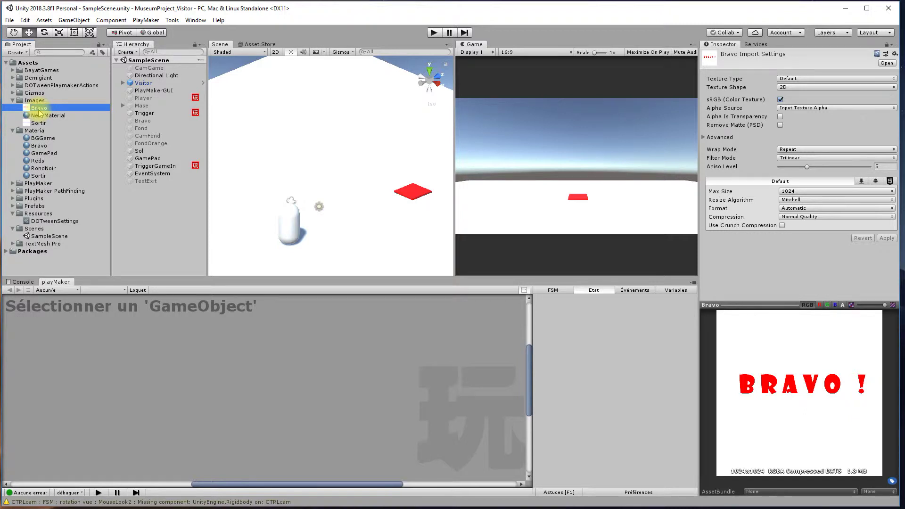
left_click_drag(39, 145, 421, 204)
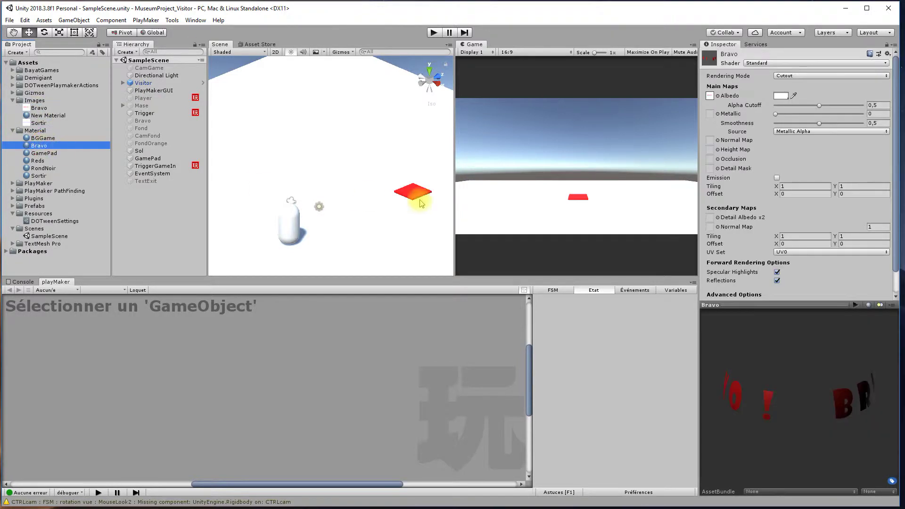
left_click(781, 98)
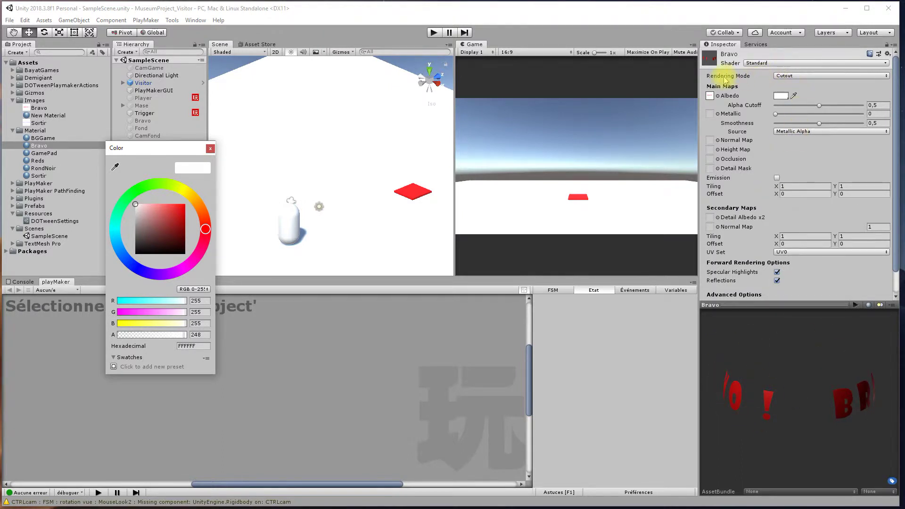
left_click(785, 76)
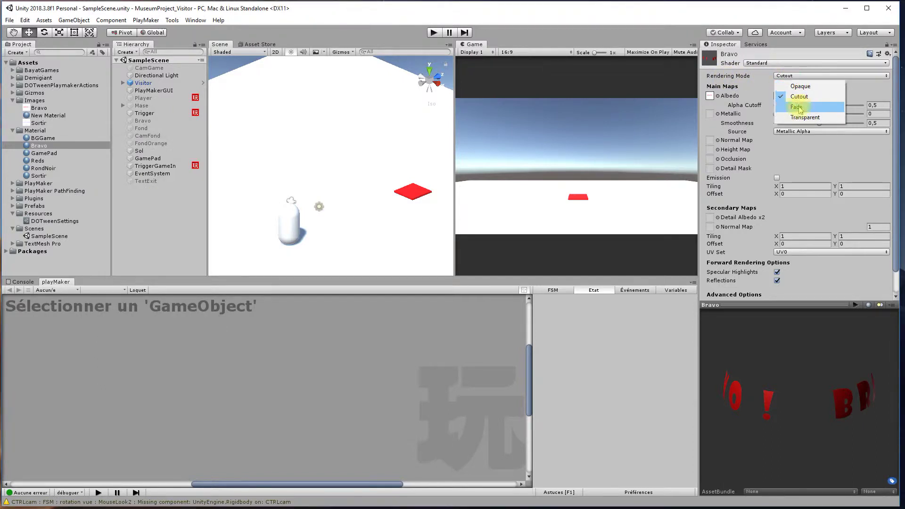
left_click(786, 76)
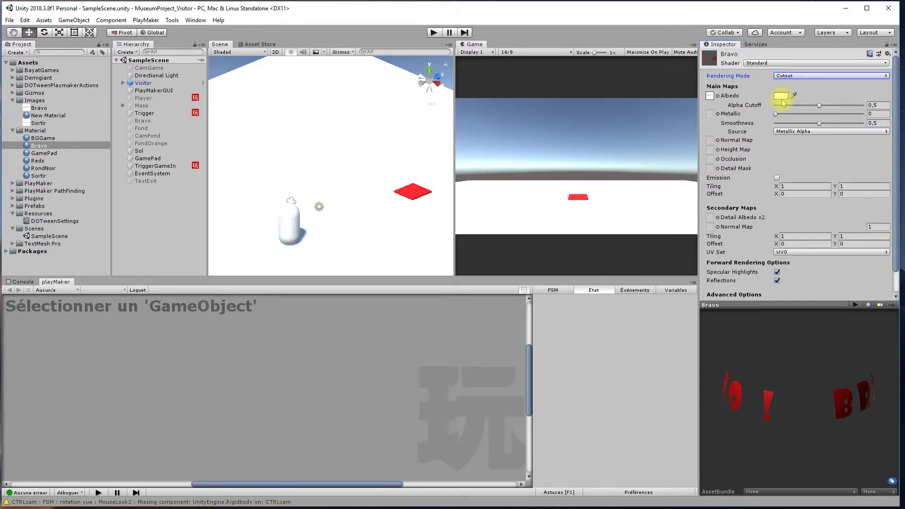
left_click(781, 96)
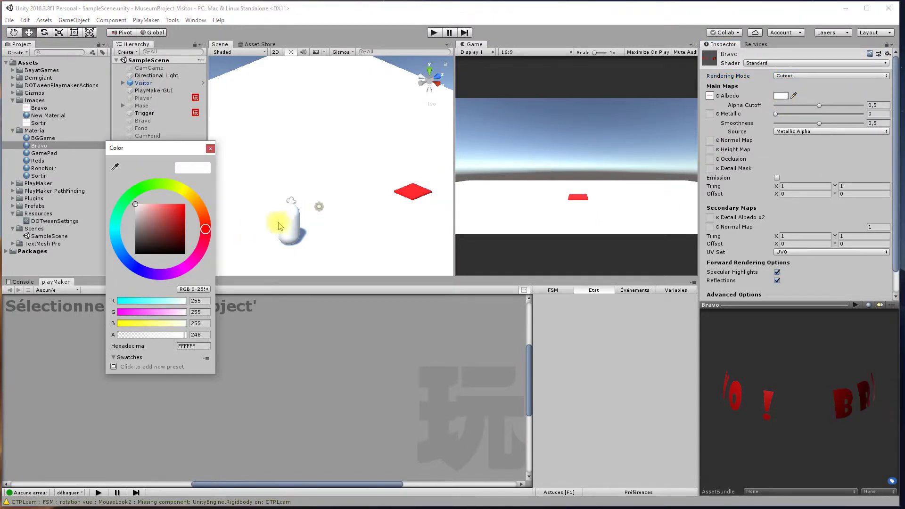
left_click(787, 76)
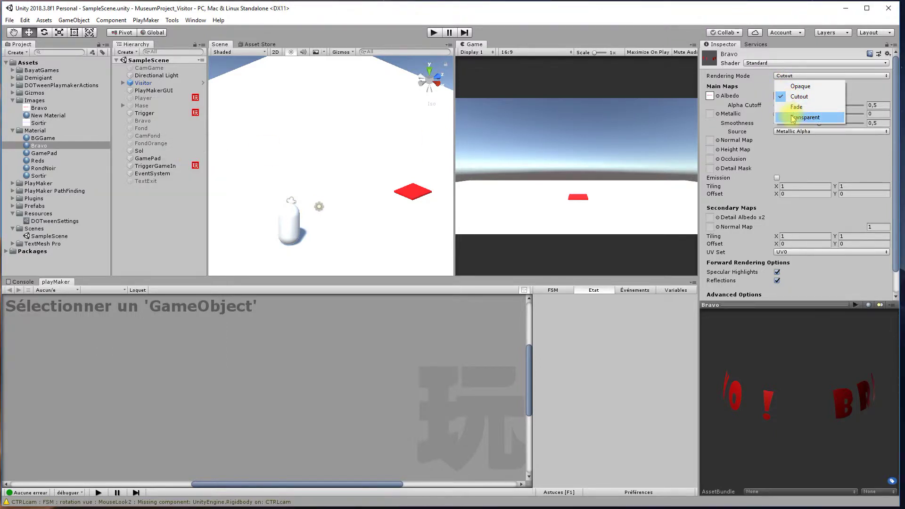
left_click(762, 88)
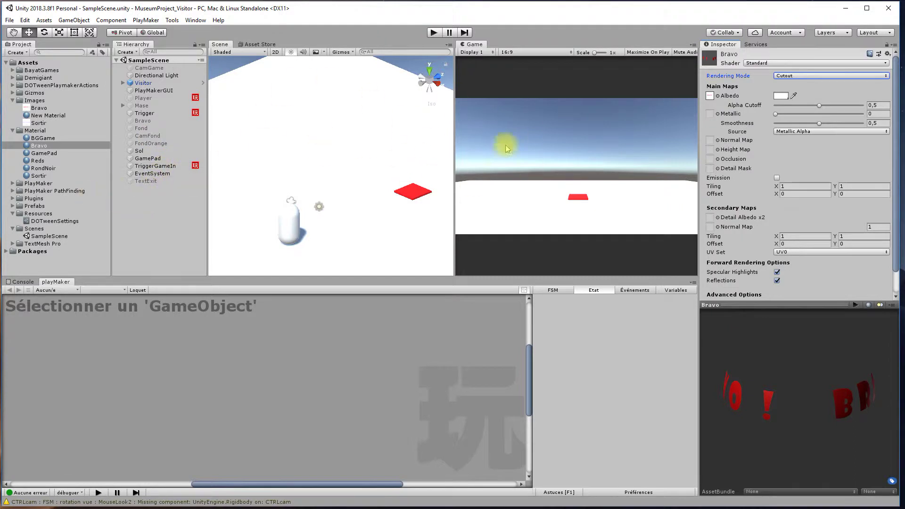
Step: Widen the Game view, run the scene and walk the visitor onto the red pad to launch the maze mini-game
left_click_drag(456, 84, 417, 95)
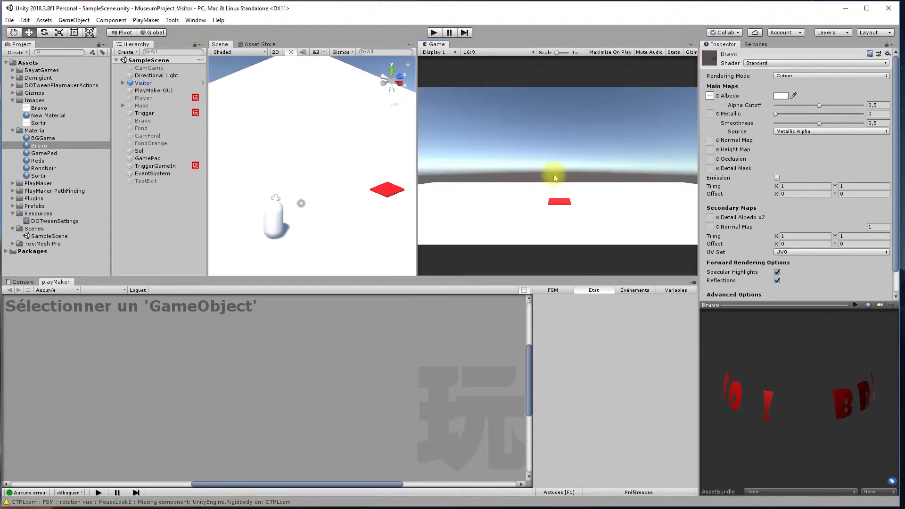
left_click(434, 32)
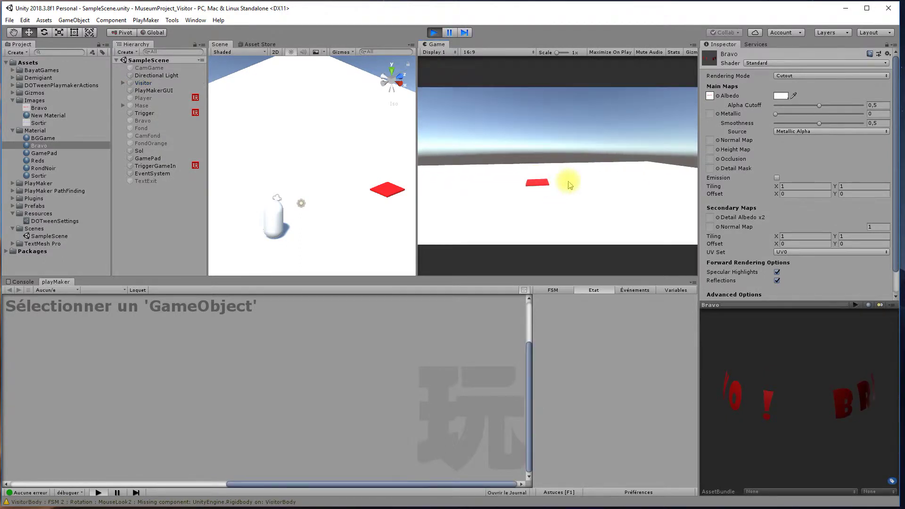
key("Up")
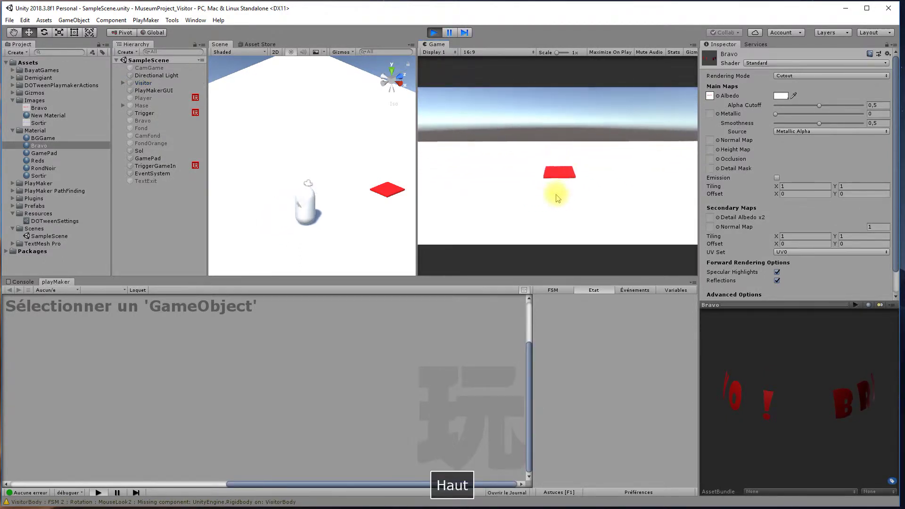
key("Up")
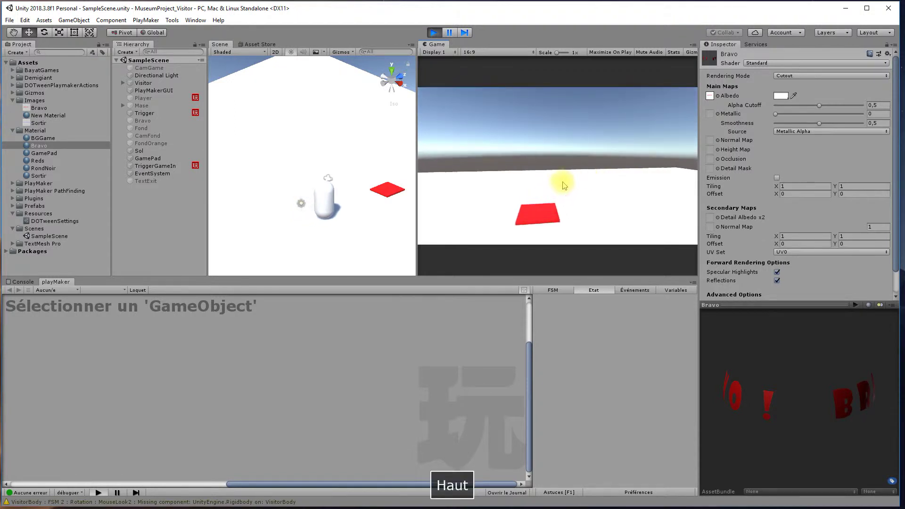
key("Up")
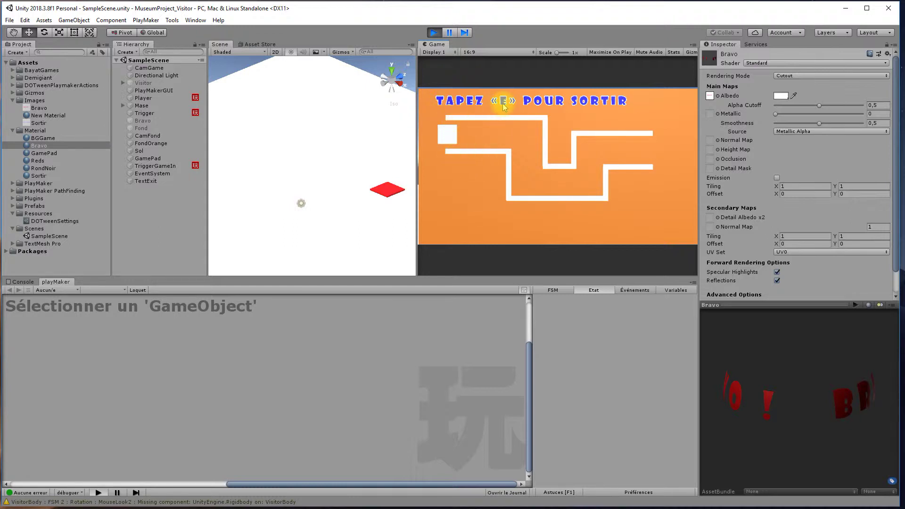
Step: Exit the maze mini-game, move the visitor away from the red pad and walk back onto it to re-enter
key("e")
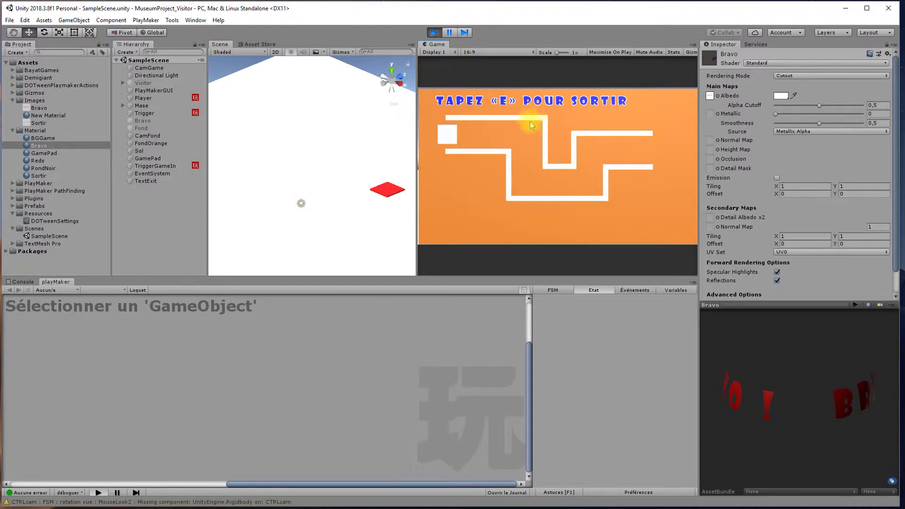
key("e")
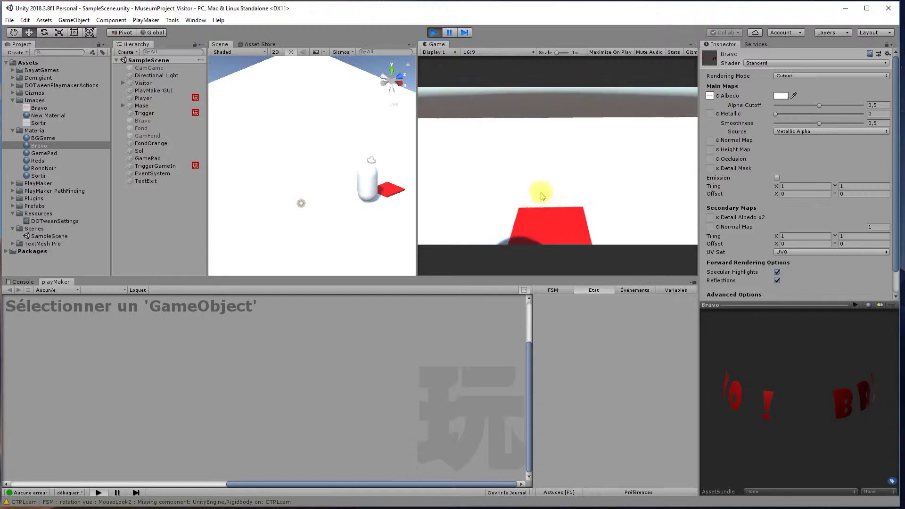
key("Down")
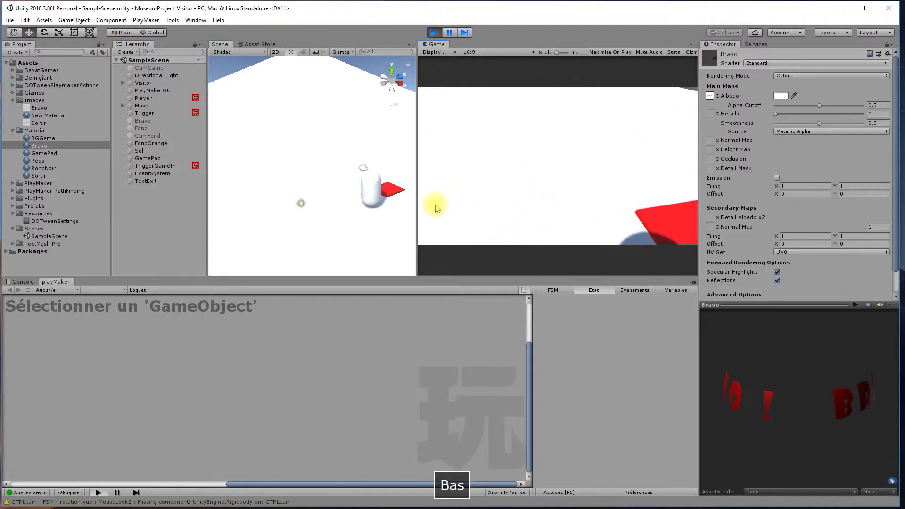
key("Left")
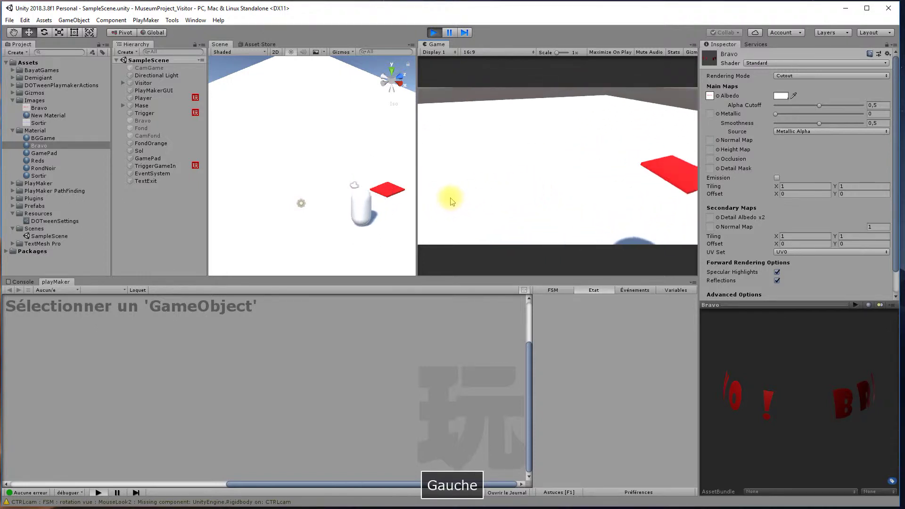
key("Up")
key("Up")
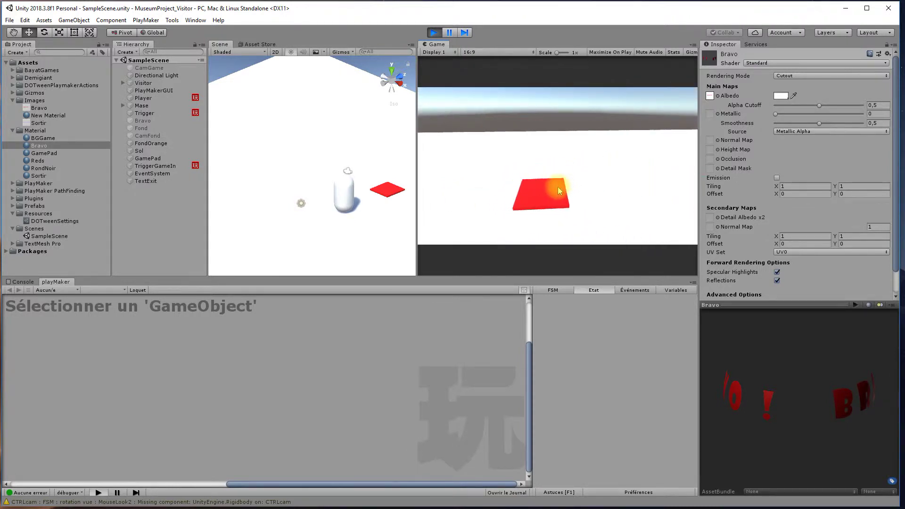
key("Up")
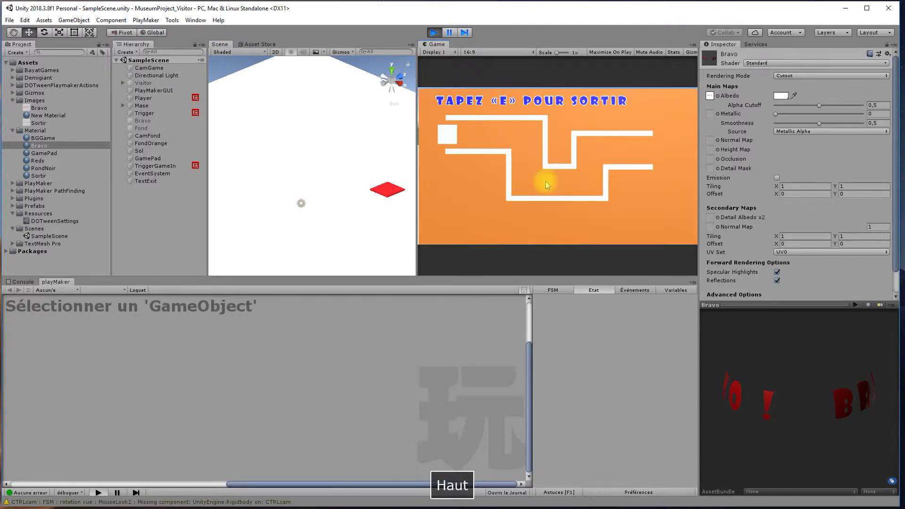
Step: Guide the white square through the maze to its far end, exit the mini-game and stop the running scene
key("Right")
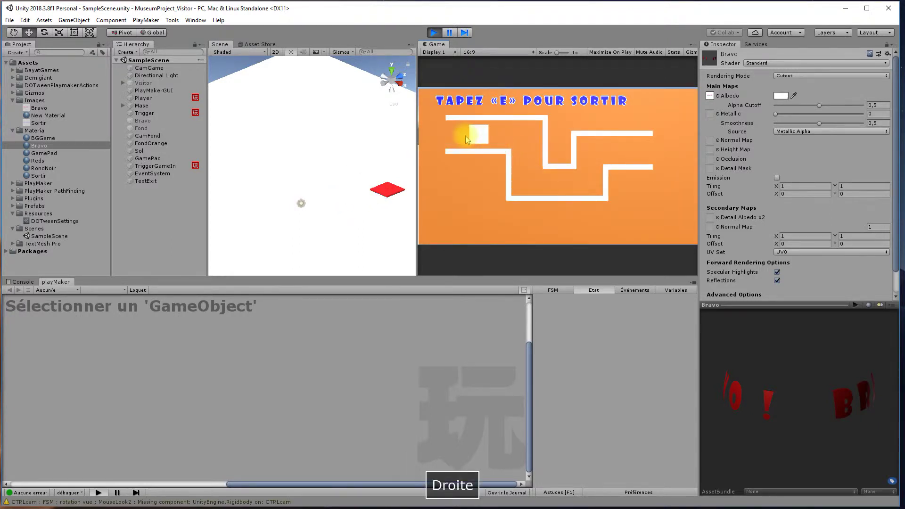
key("Down")
key("Right")
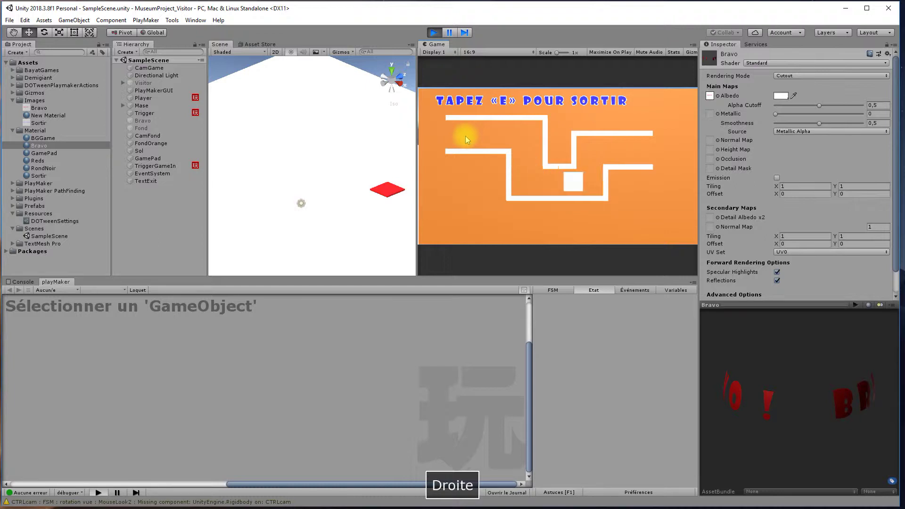
key("Up")
key("Right")
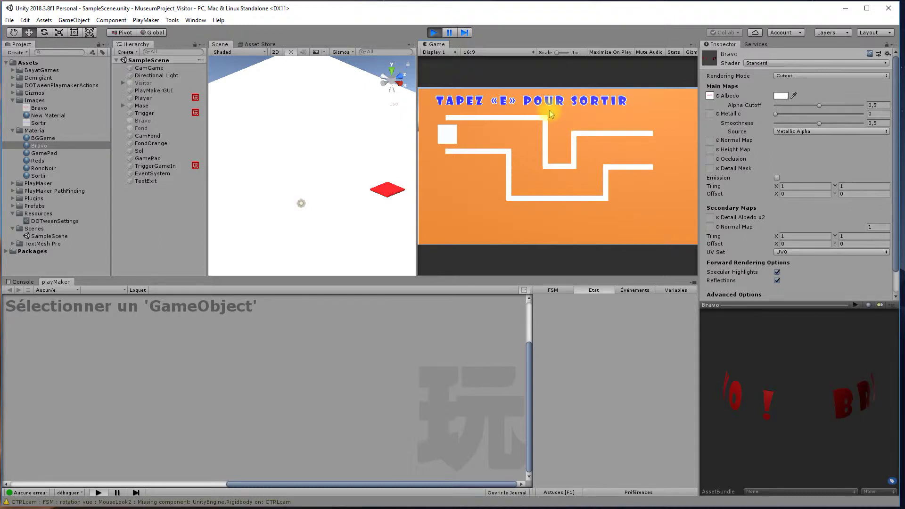
key("e")
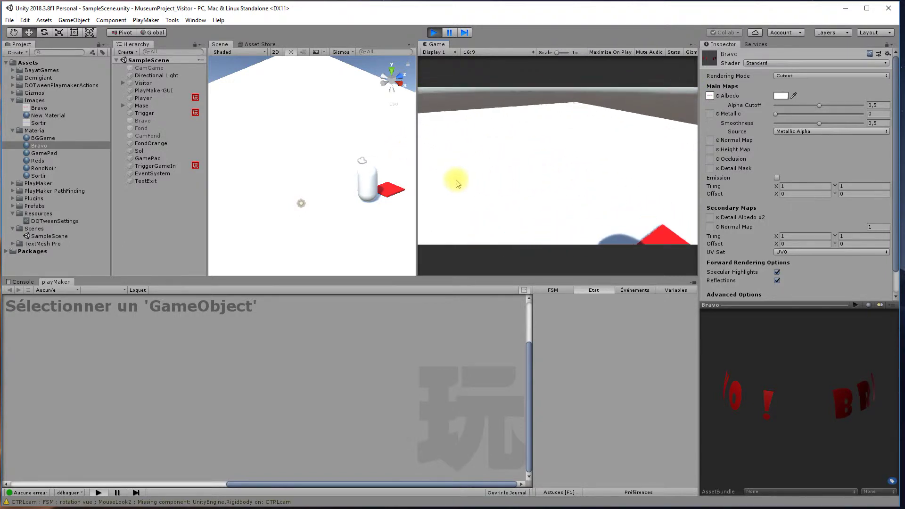
left_click(434, 32)
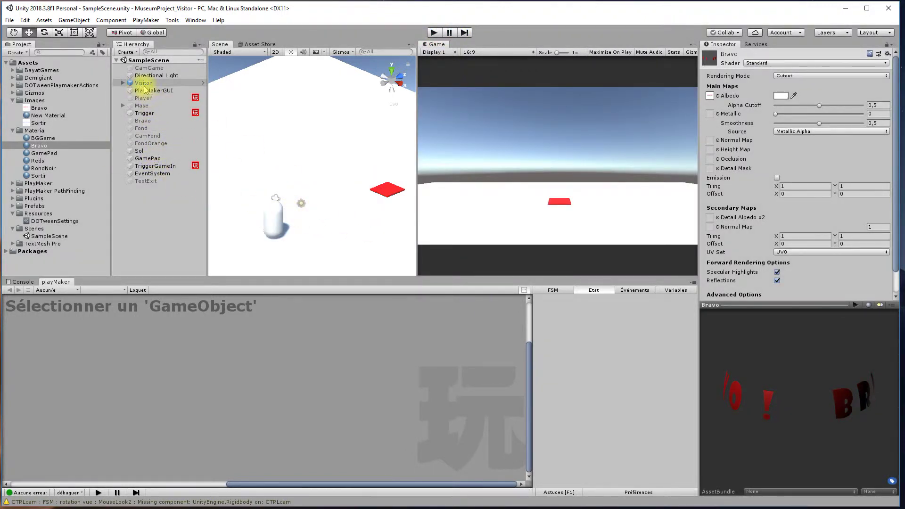
Step: Expand the Visitor hierarchy down to visitorCAM and examine the camera's settings and its view of the floor and red pad
left_click(122, 83)
left_click(130, 90)
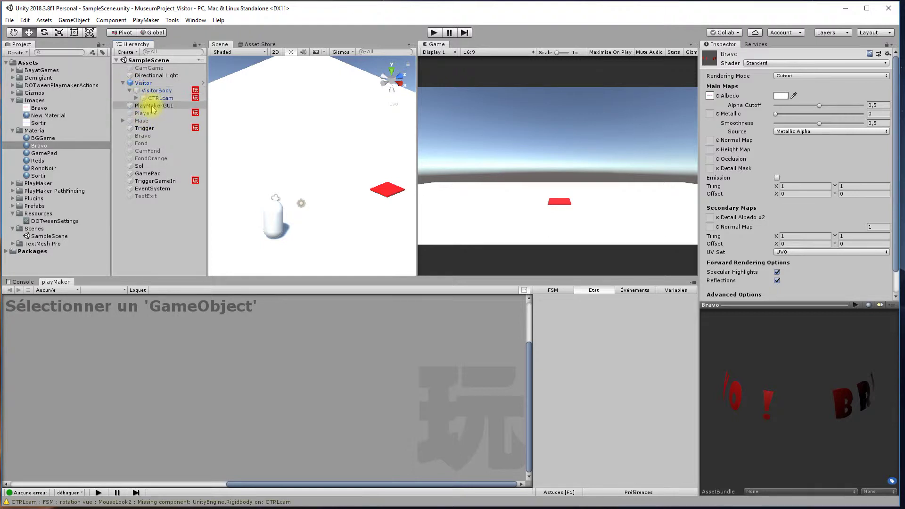
left_click(136, 97)
left_click(166, 105)
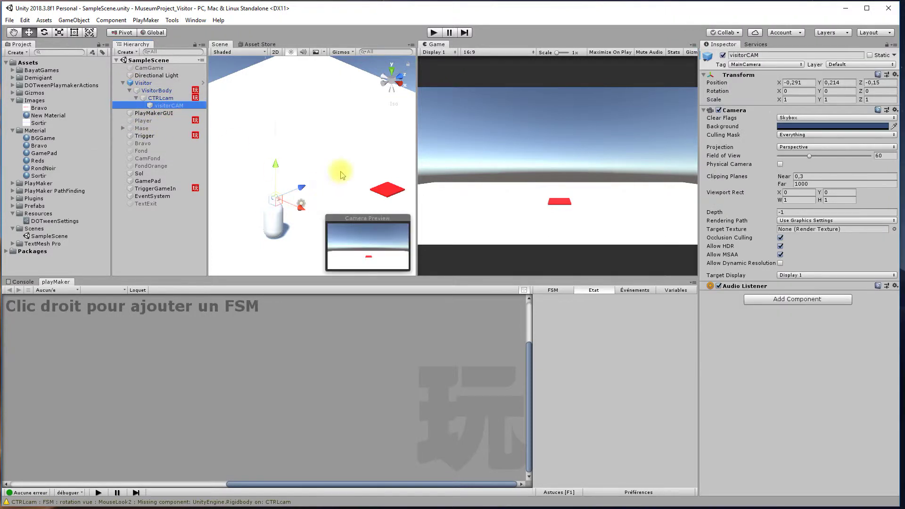
scroll(336, 170, "down", 4)
scroll(336, 174, "down", 5)
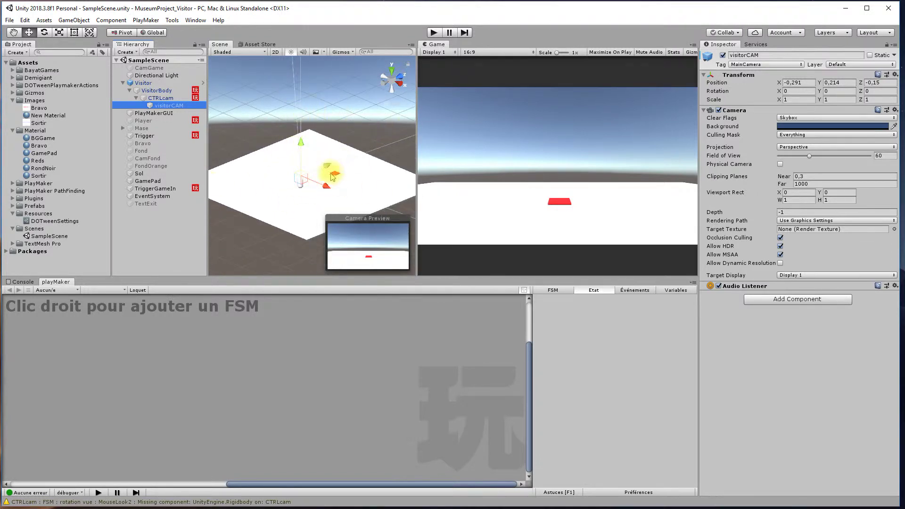
left_click(559, 206)
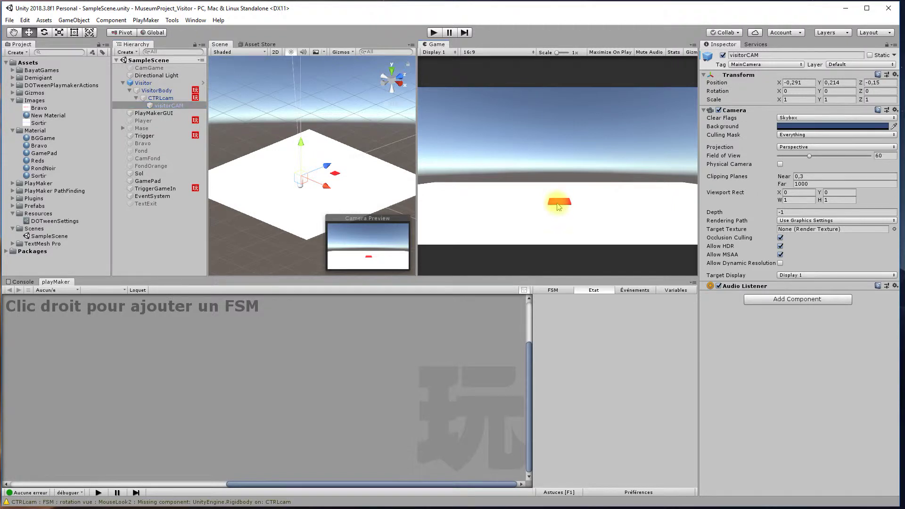
left_click(336, 178)
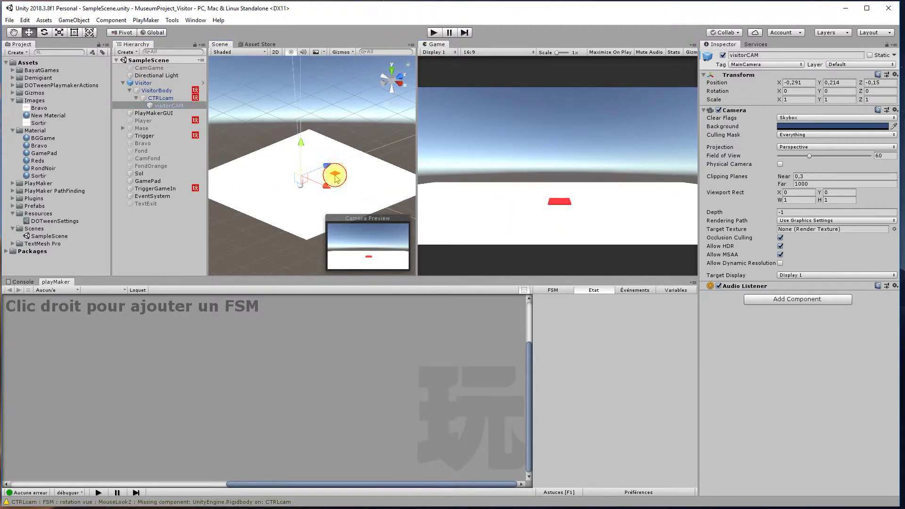
Step: Frame the GamePad object in the scene and examine the TriggerGameIn box above it with its PlayMaker FSM
double_click(147, 180)
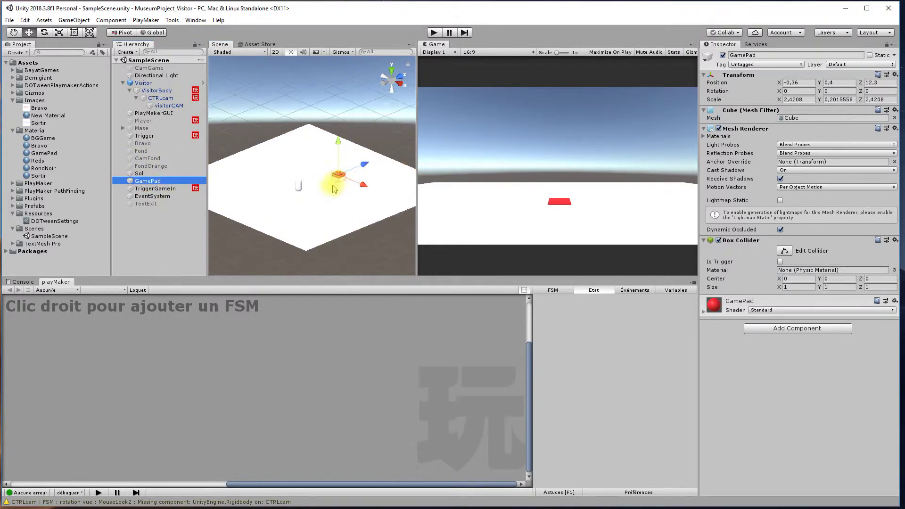
scroll(334, 188, "up", 5)
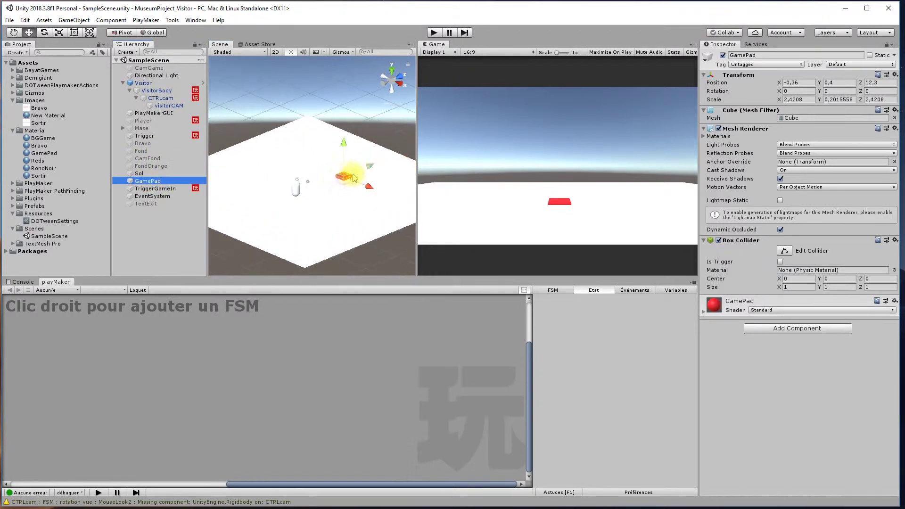
left_click(151, 188)
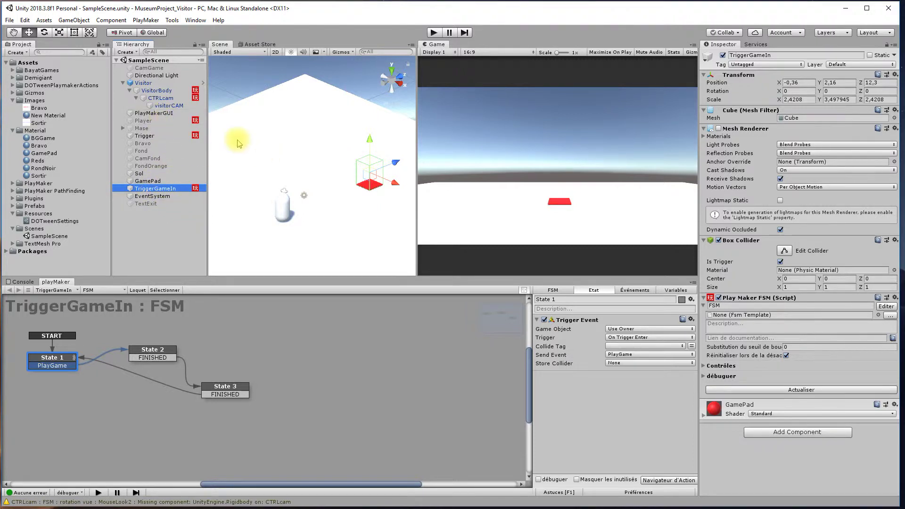
Step: Activate the inactive CamGame, Mase and Player objects so the maze game is displayed while editing
left_click(153, 68)
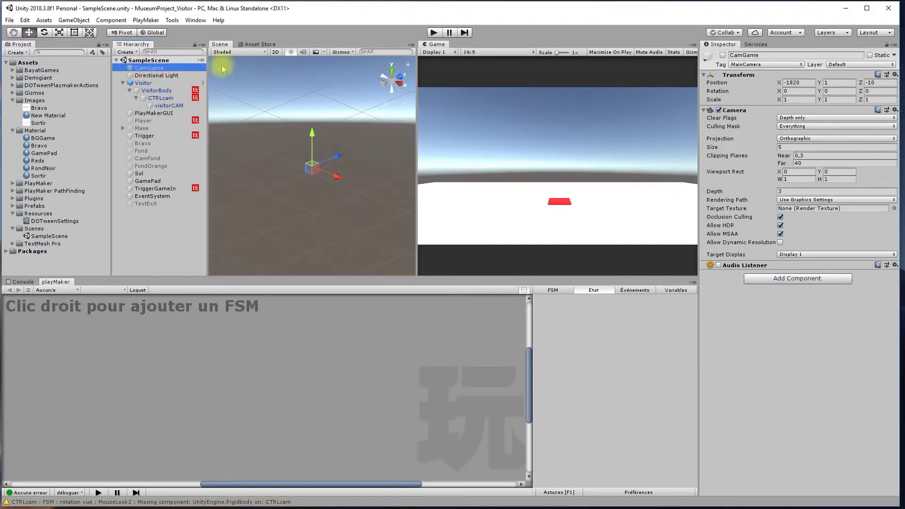
left_click(723, 56)
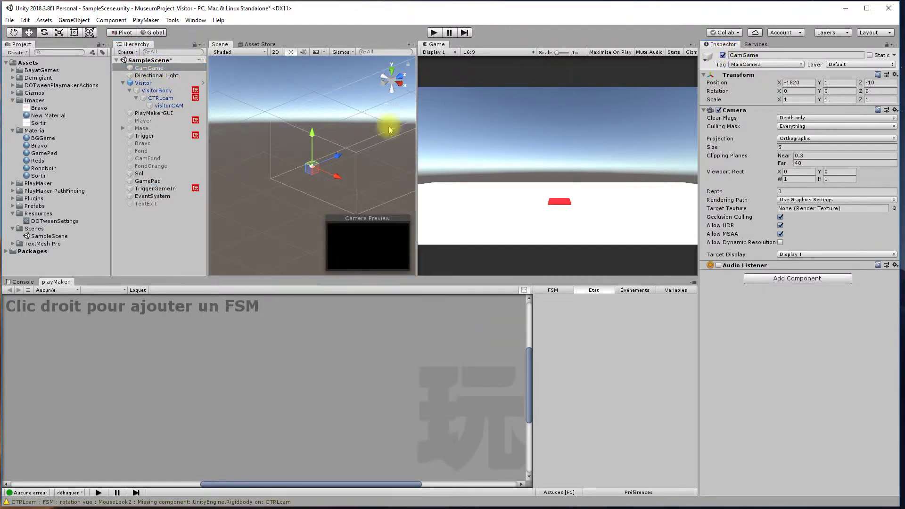
middle_click_drag(364, 169, 332, 163)
double_click(141, 128)
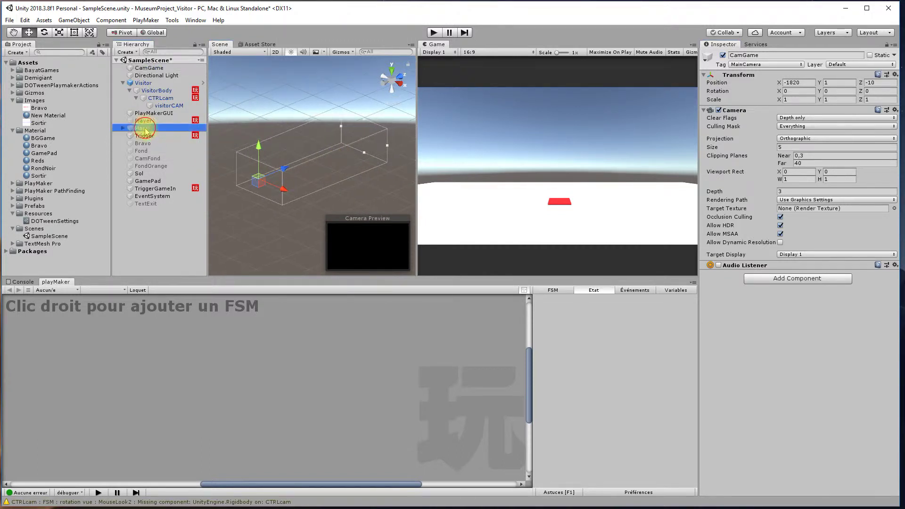
left_click(723, 56)
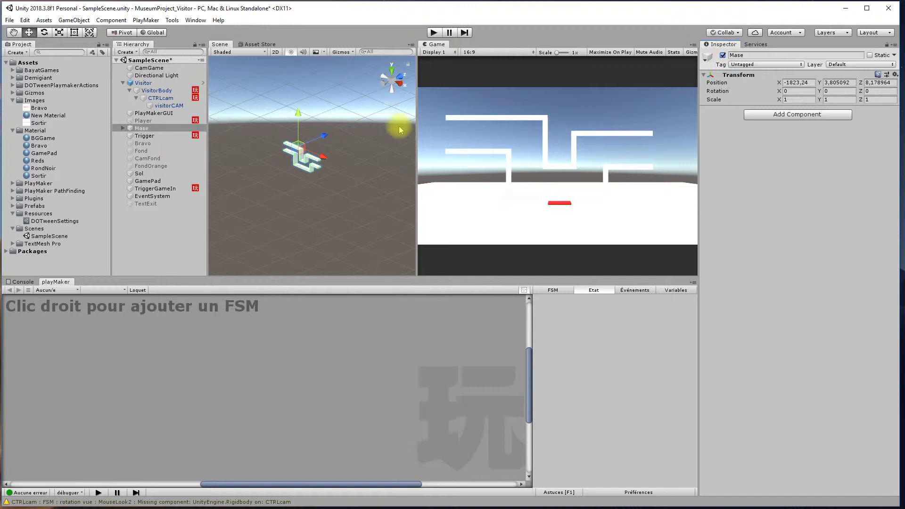
left_click(143, 121)
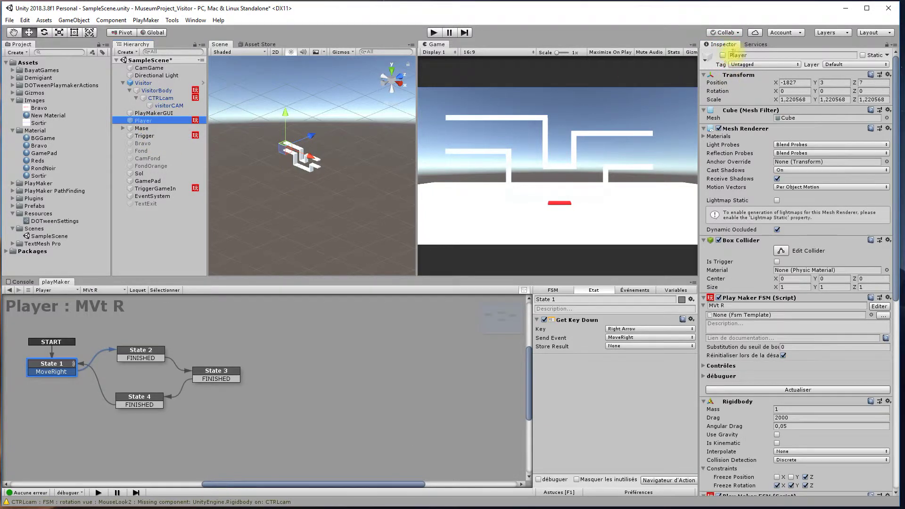
left_click(723, 55)
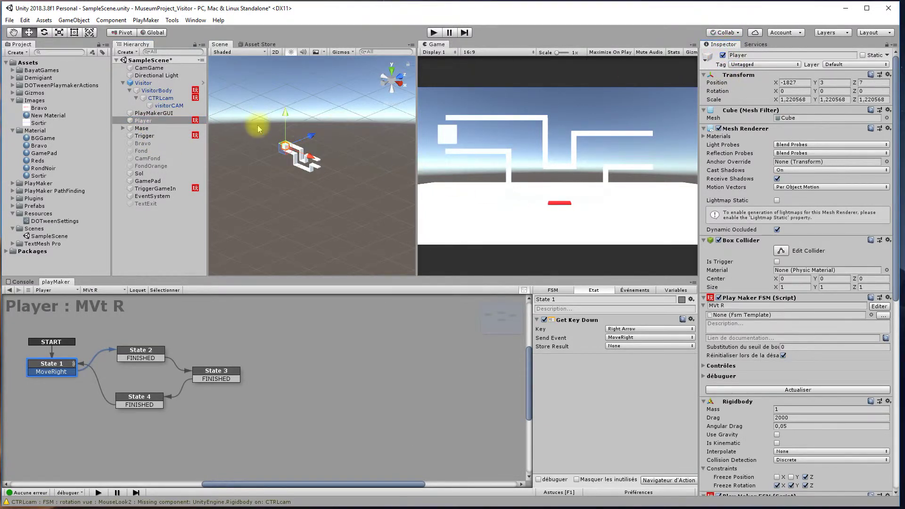
Step: Examine CamGame's view volume around the maze, try shifting Mase along its Z axis and undo the shift
left_click(149, 68)
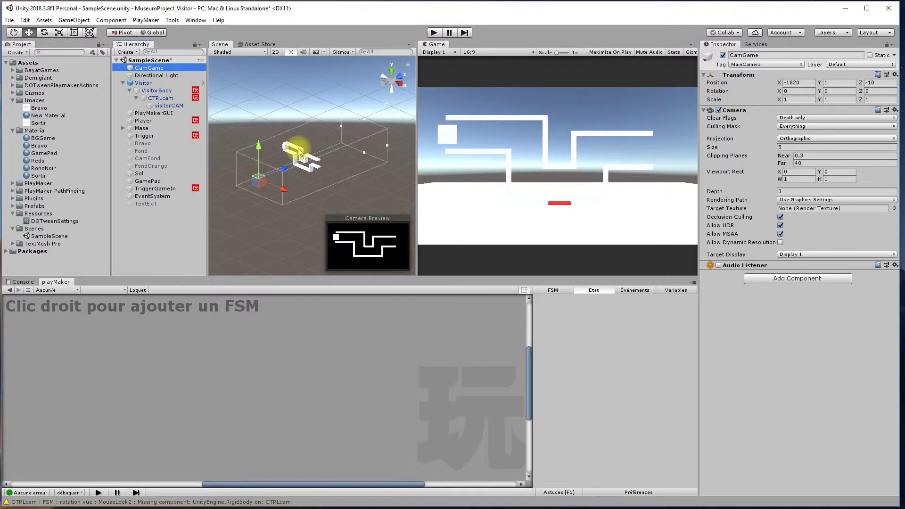
left_click(142, 128)
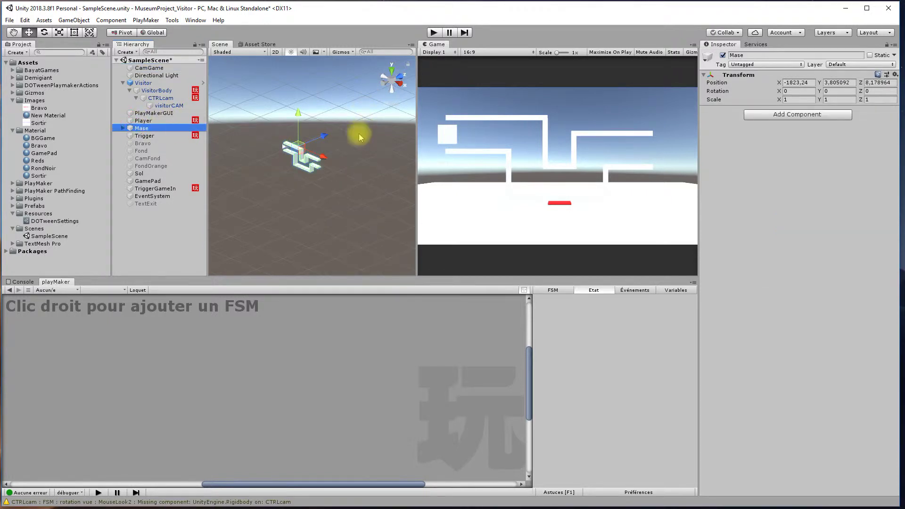
mouse_move(322, 137)
left_mouse_down()
mouse_move(410, 105)
mouse_move(376, 105)
mouse_move(358, 115)
mouse_move(390, 107)
mouse_move(321, 134)
left_mouse_up()
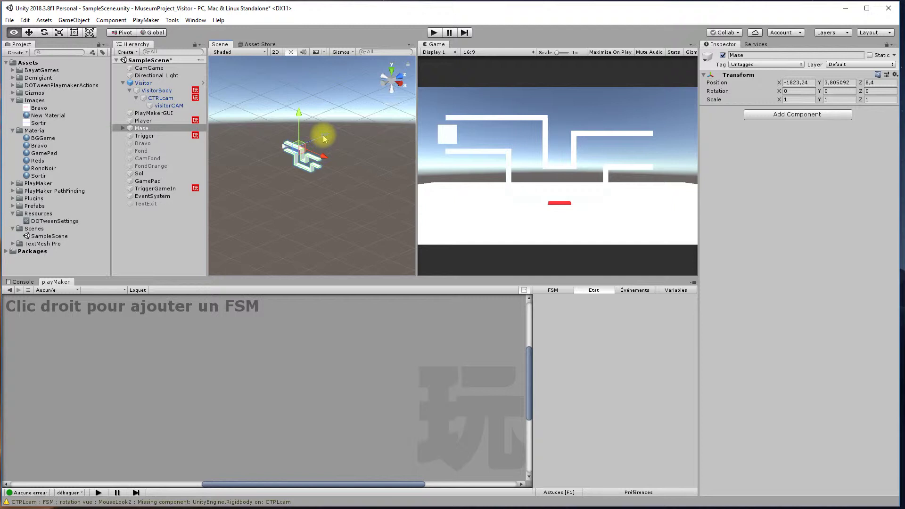
key("ctrl+z")
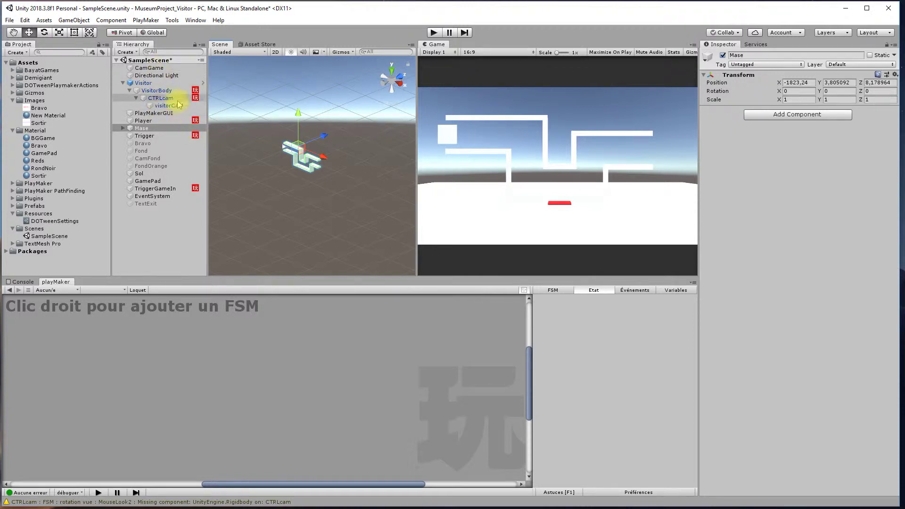
Step: Activate the inactive CamFond, FondOrange and TextExit objects so the orange background and exit text are displayed with the maze
left_click(160, 159)
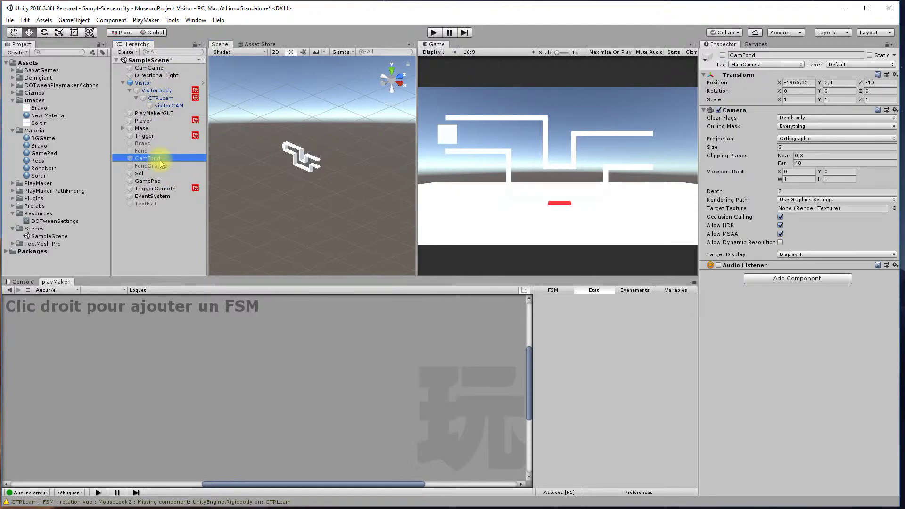
left_click(723, 55)
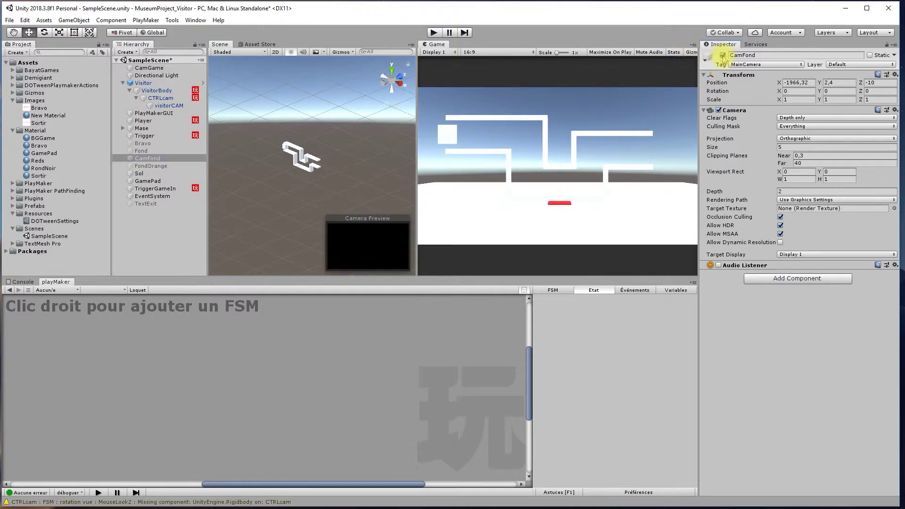
left_click(138, 165)
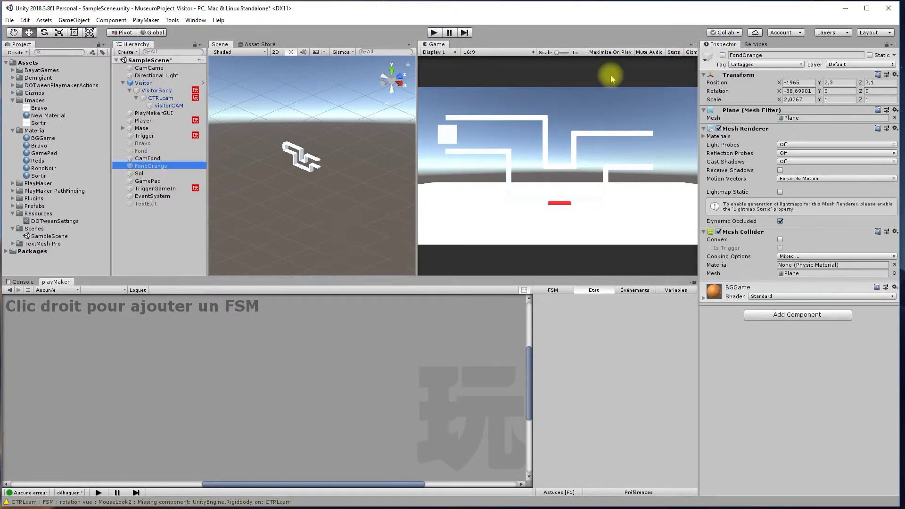
left_click(723, 56)
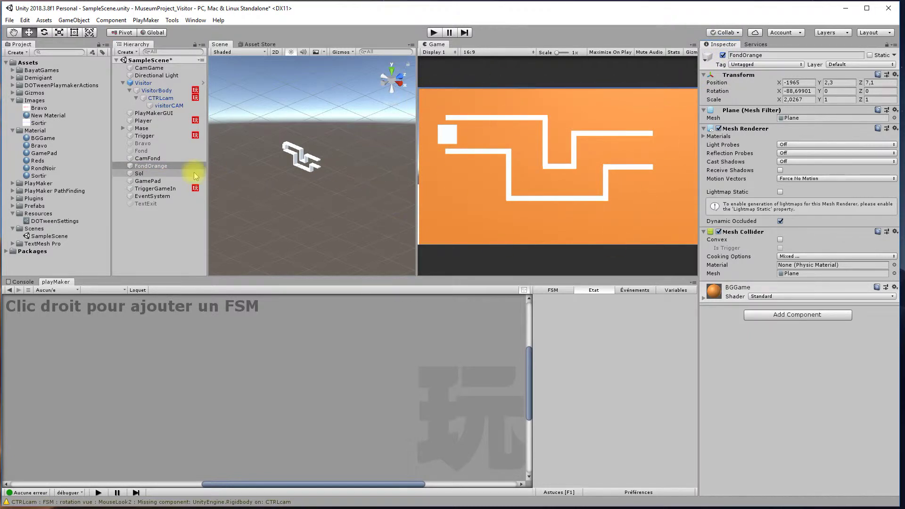
double_click(147, 158)
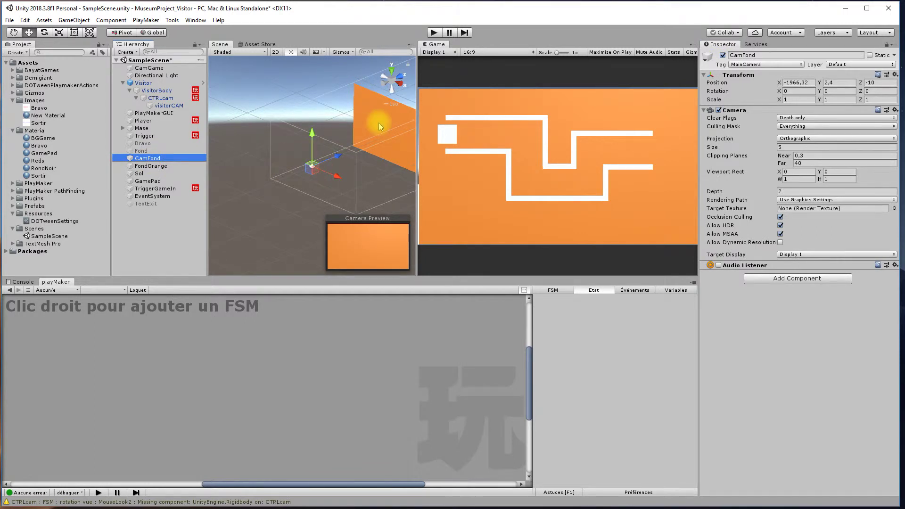
left_click_drag(379, 122, 338, 120, "alt")
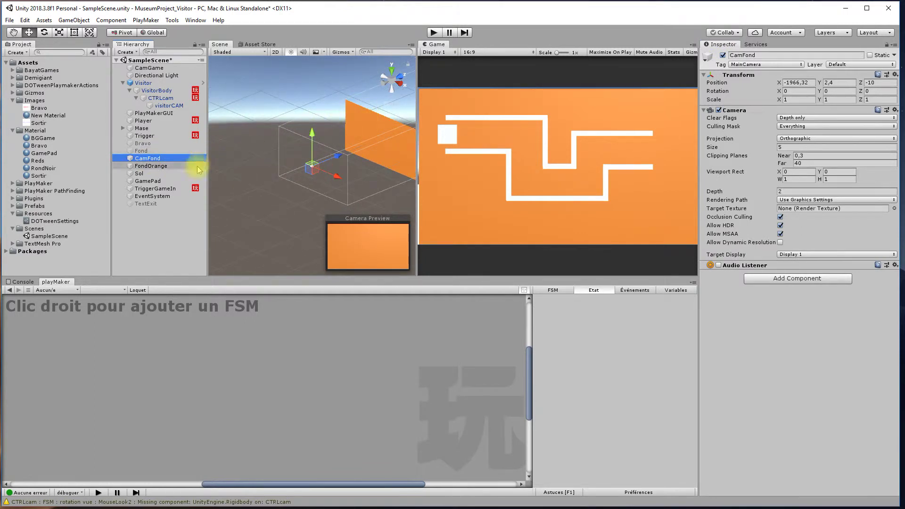
left_click(147, 204)
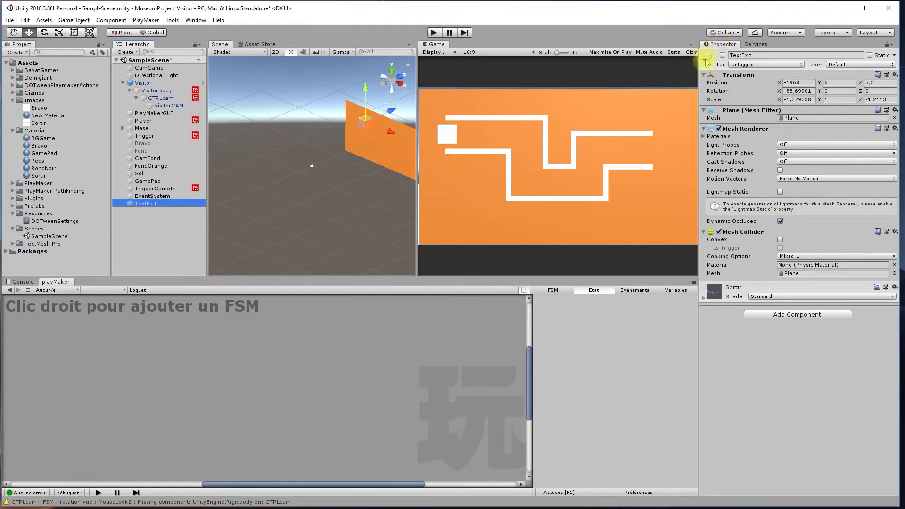
left_click(723, 55)
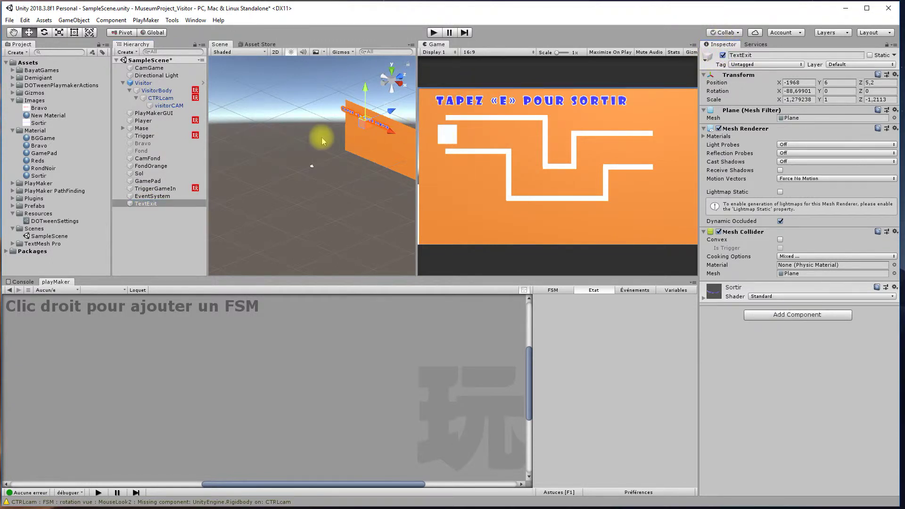
left_click(74, 19)
mouse_move(90, 114)
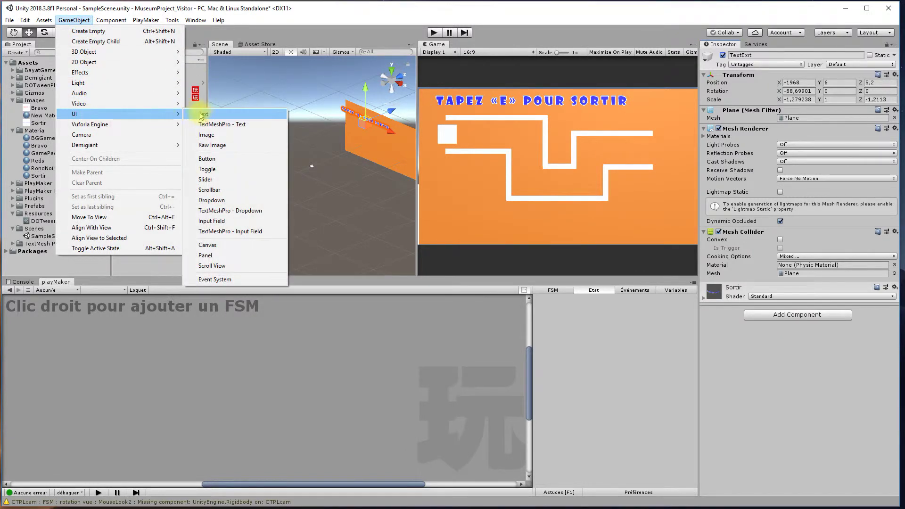
mouse_move(112, 20)
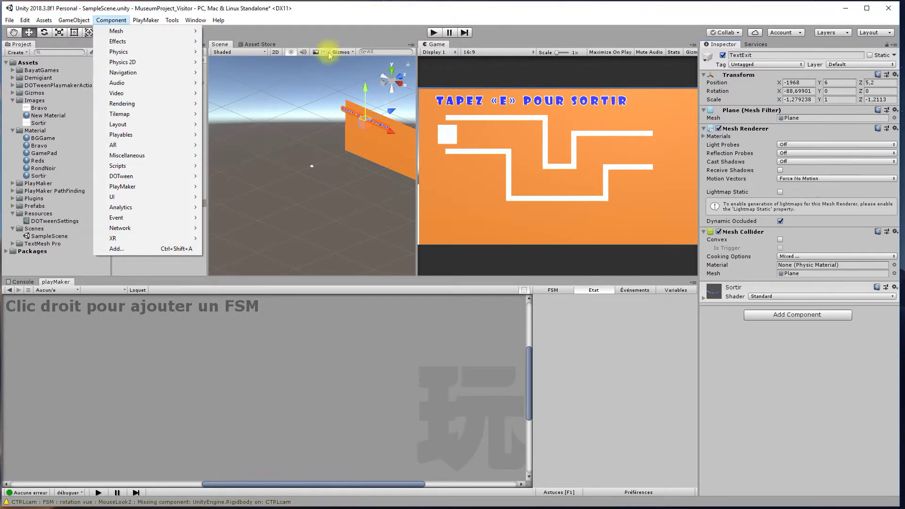
left_click(415, 77)
mouse_move(415, 74)
left_mouse_down()
mouse_move(302, 73)
mouse_move(469, 76)
mouse_move(448, 93)
mouse_move(323, 91)
mouse_move(409, 89)
left_mouse_up()
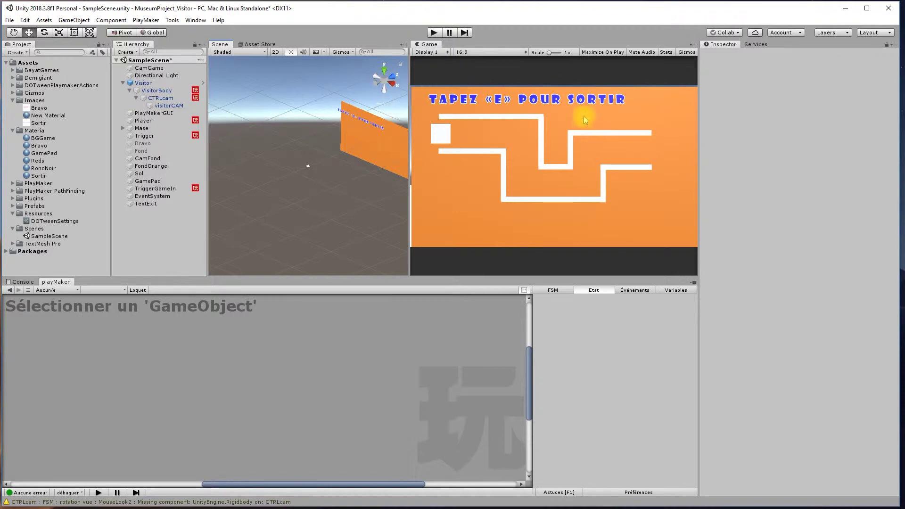
mouse_move(410, 127)
left_mouse_down()
mouse_move(312, 129)
mouse_move(417, 127)
left_mouse_up()
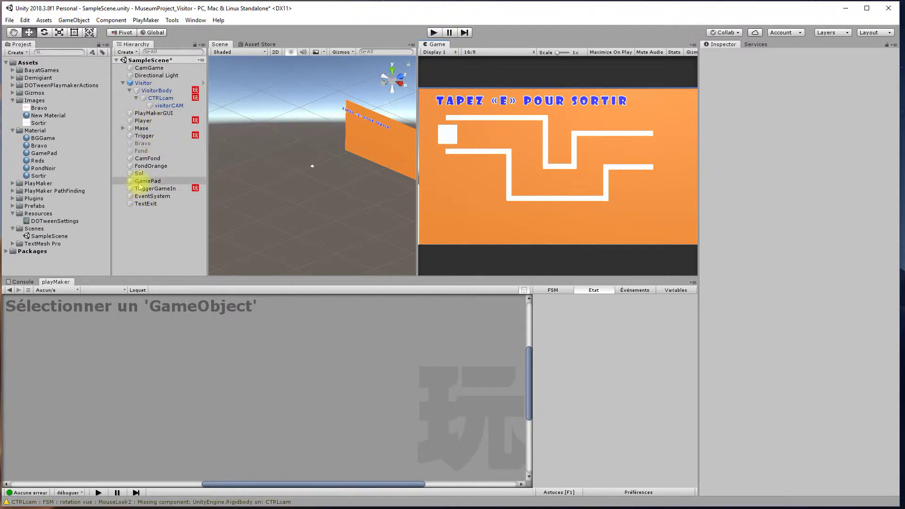
Step: Activate the inactive Bravo object and frame it in the scene to view its placement in front of the maze
left_click(143, 143)
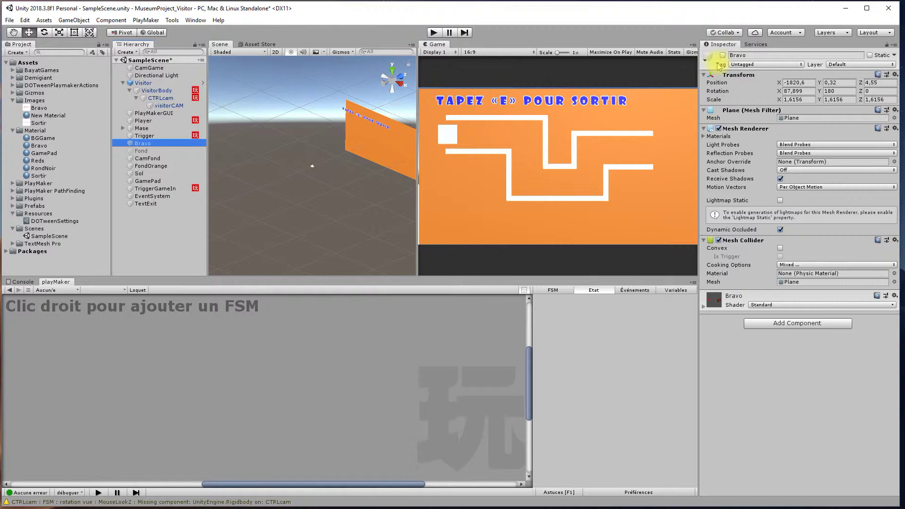
left_click(723, 55)
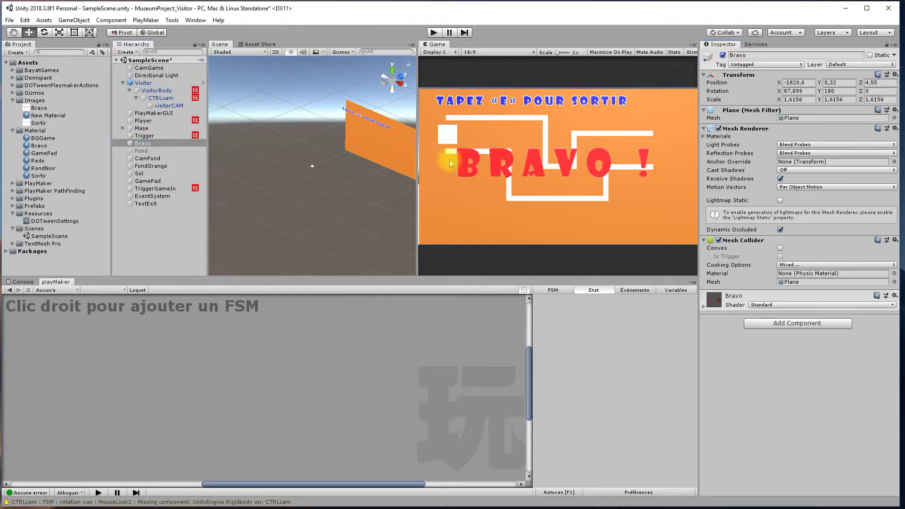
scroll(373, 177, "down", 4)
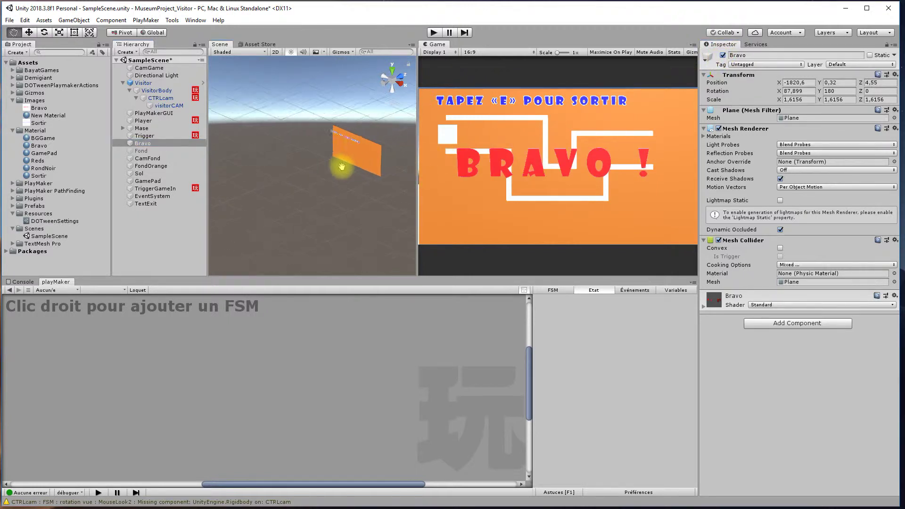
double_click(163, 144)
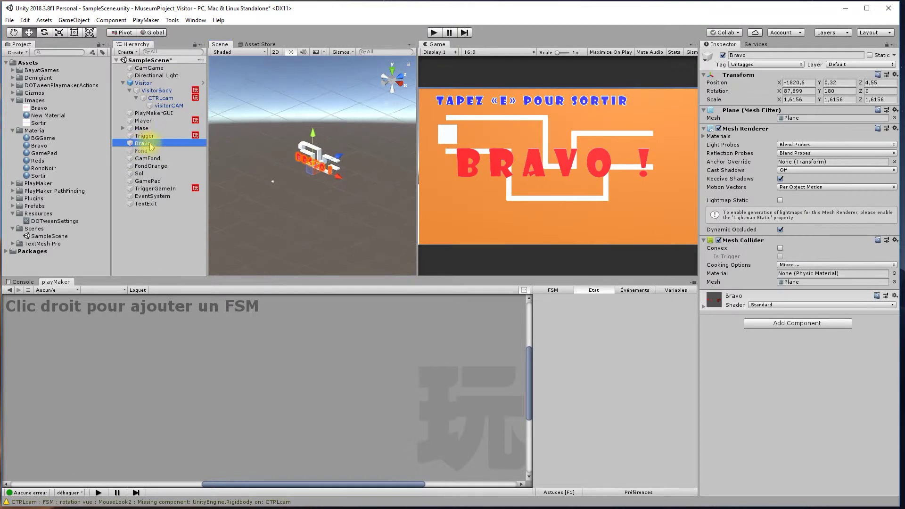
scroll(326, 172, "up", 5)
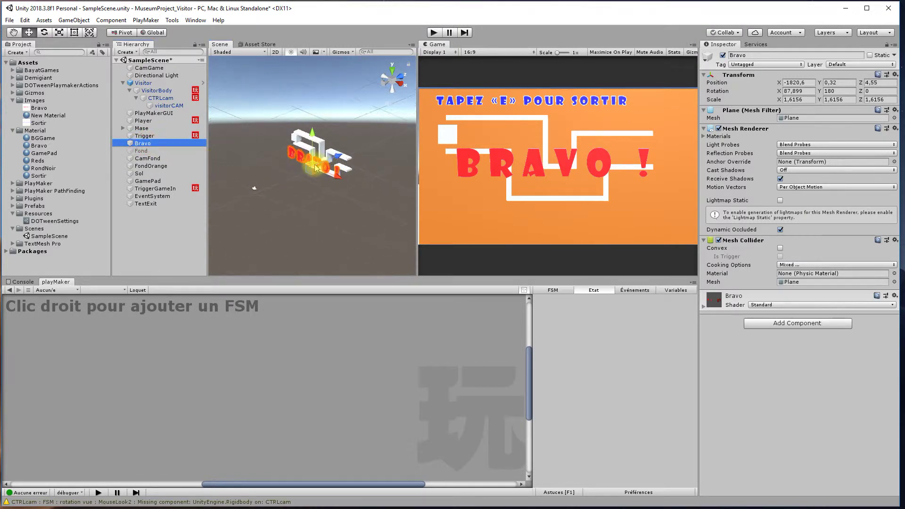
scroll(311, 167, "up", 1)
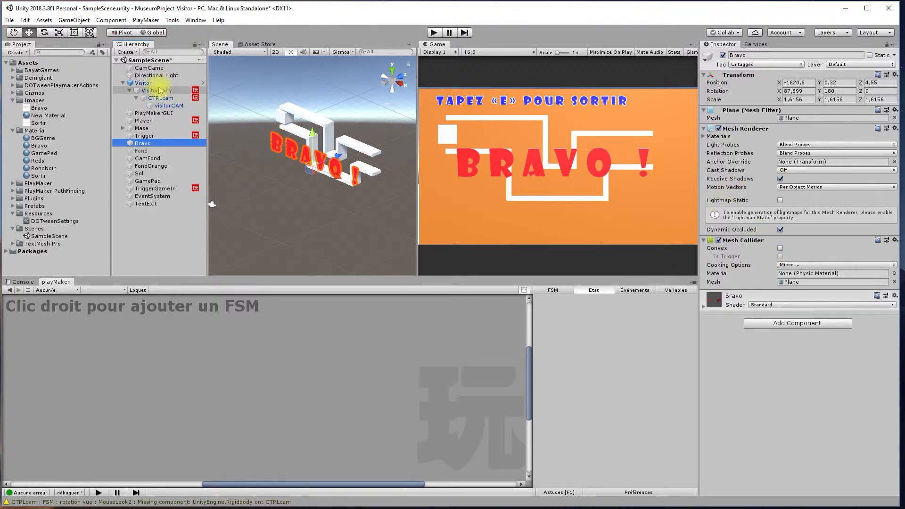
Step: Compare the Depth and Clear Flags settings of the CamGame, CamFond and visitorCAM cameras along with their previews
left_click(138, 68)
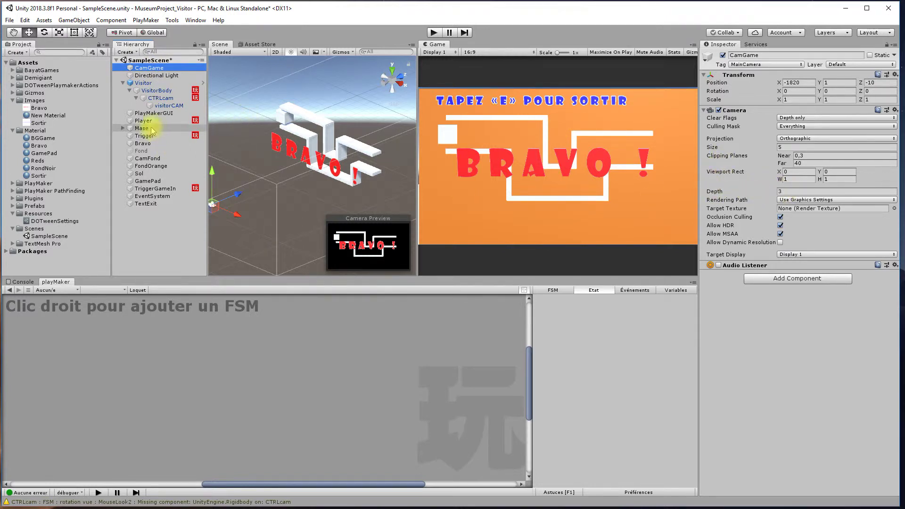
left_click(147, 159)
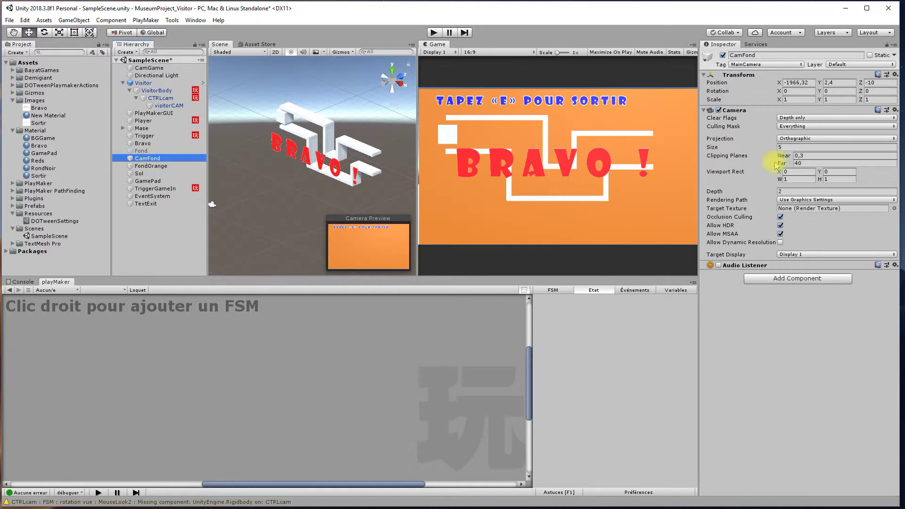
left_click(168, 106)
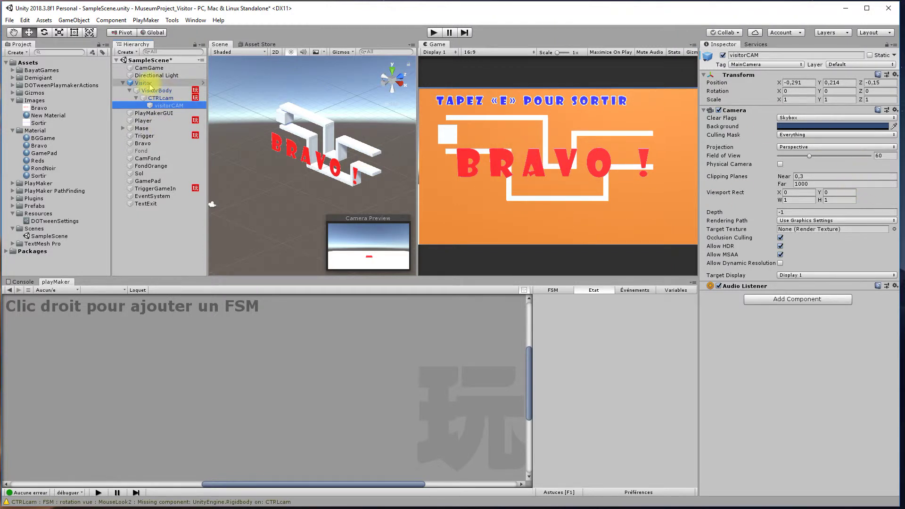
left_click(140, 67)
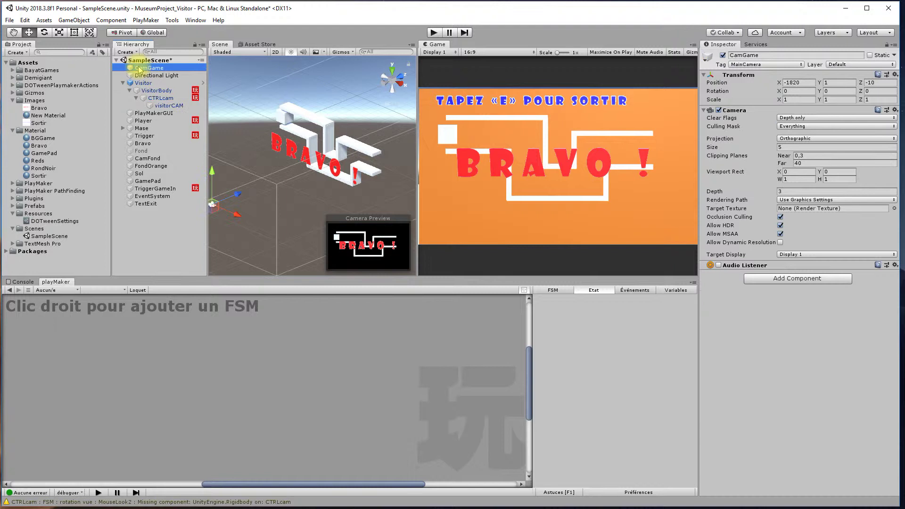
left_click(165, 105)
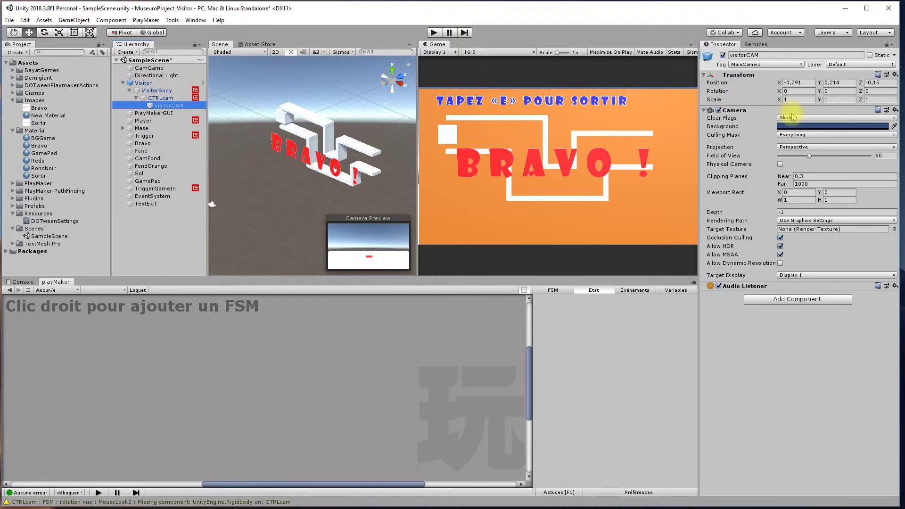
left_click(148, 68)
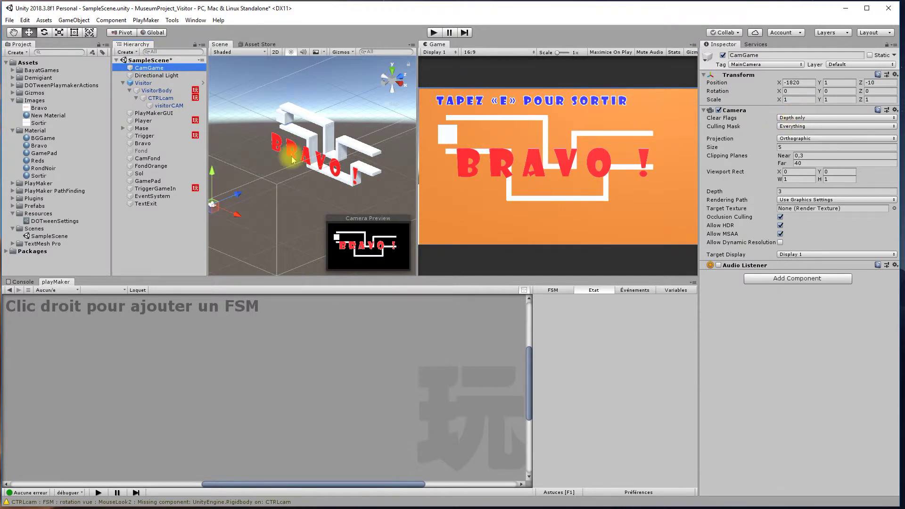
left_click(148, 158)
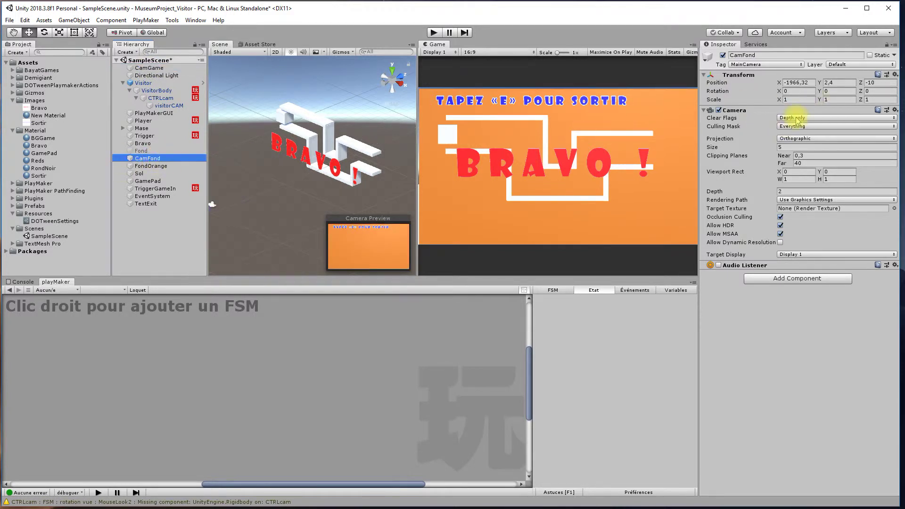
left_click(148, 67)
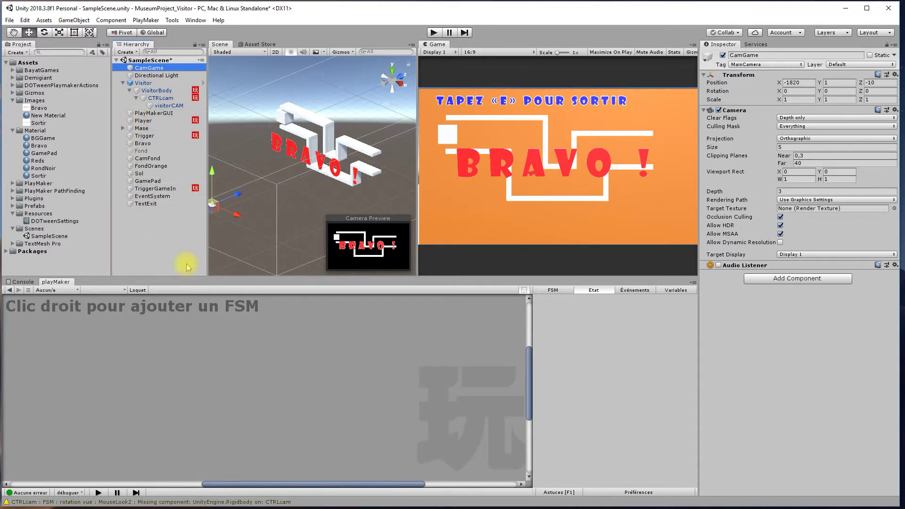
Step: Display TriggerGameIn's FSM and rearrange its states so State 3 sits beneath State 2
left_click(159, 188)
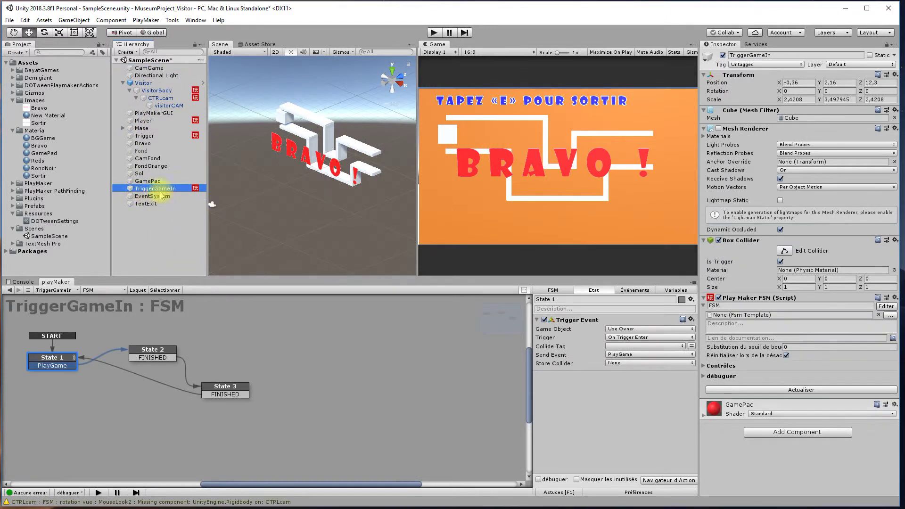
left_click_drag(227, 389, 158, 402)
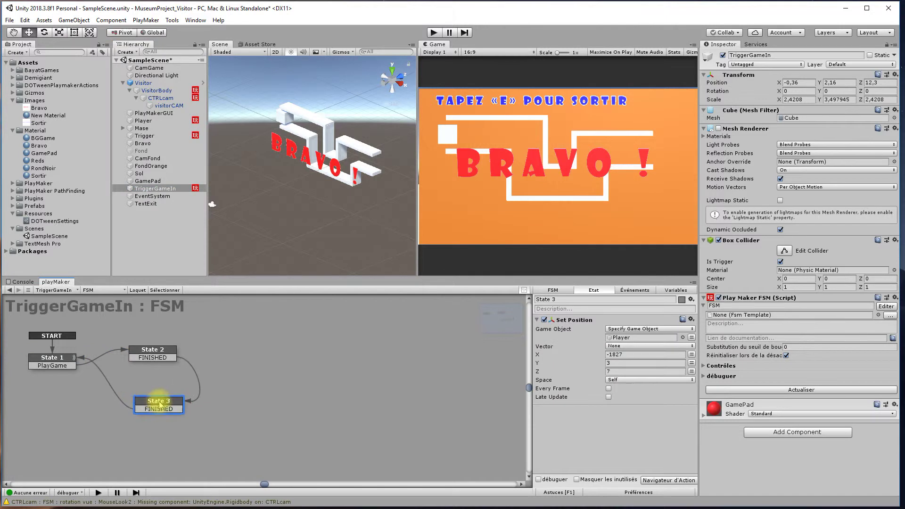
left_click_drag(152, 349, 166, 343)
left_click_drag(65, 365, 70, 373)
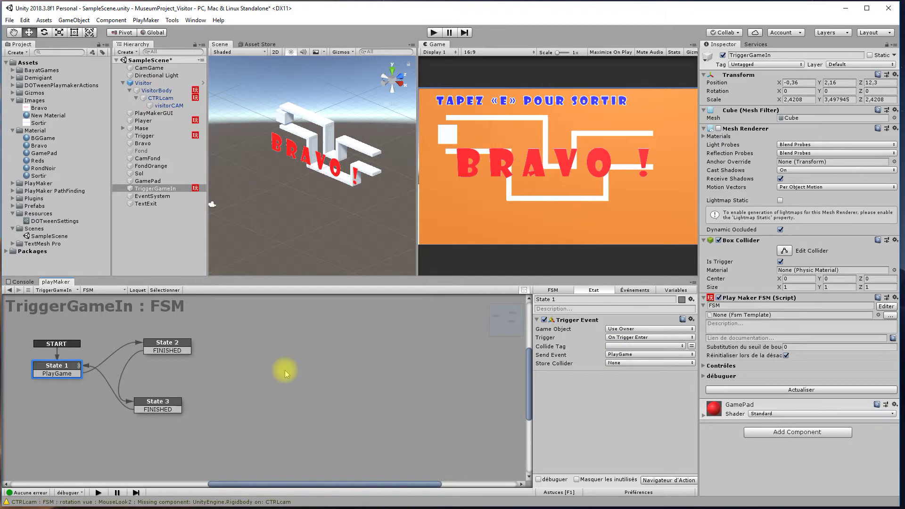
Step: Examine the deactivate and activate actions in TriggerGameIn's State 2 and the Player Set Position action in State 3
left_click_drag(167, 350, 173, 350)
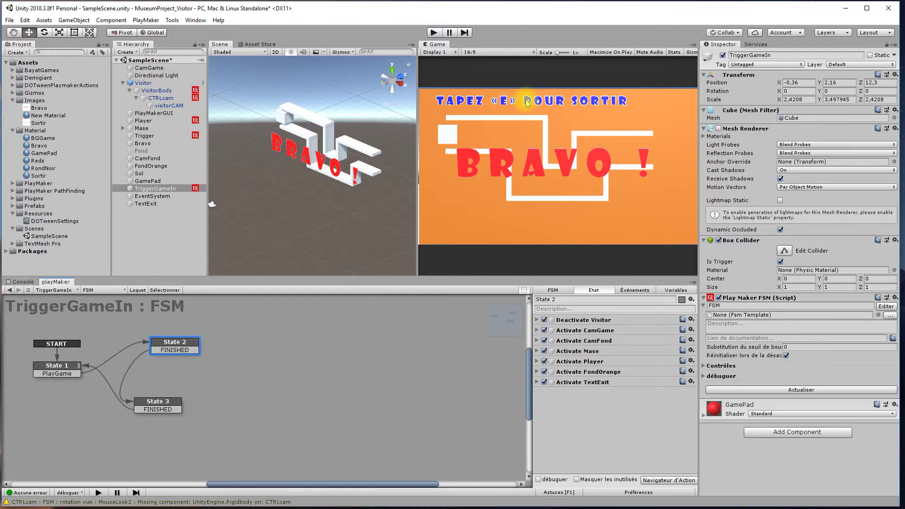
left_click(156, 401)
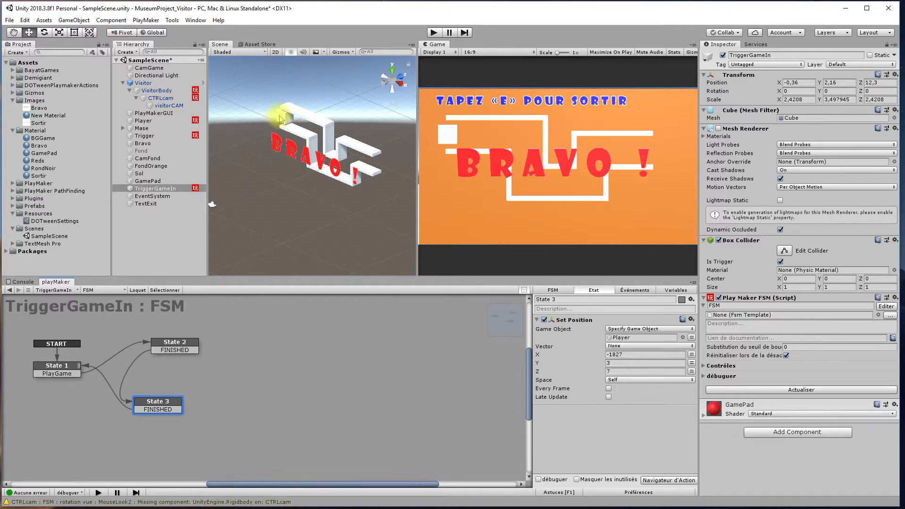
left_click_drag(153, 402, 140, 406)
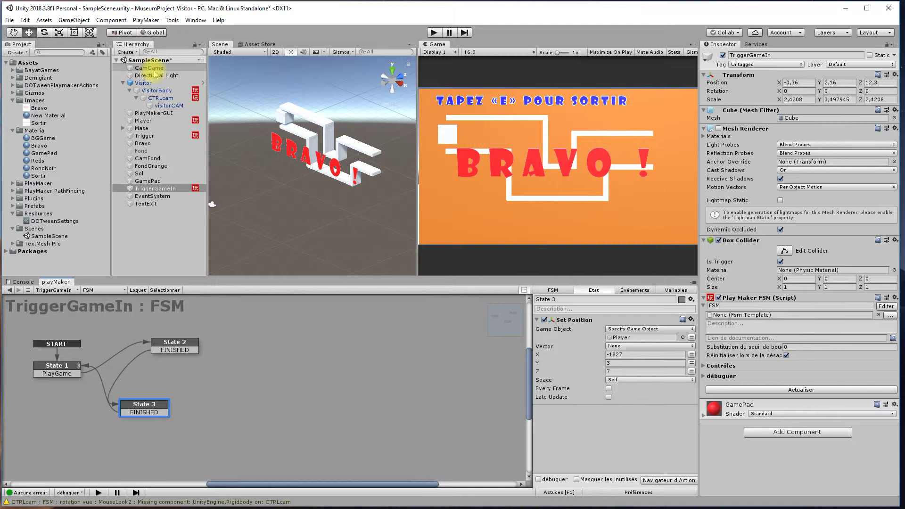
left_click_drag(150, 408, 179, 407)
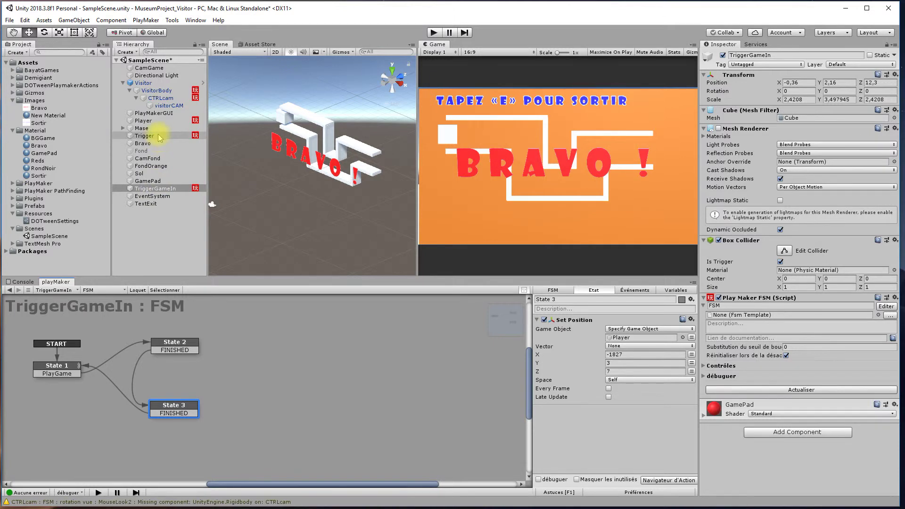
Step: Display the Trigger object's FSM 2 and examine the Get Key Down action in its State 1
left_click(149, 136)
left_click(93, 290)
left_click(107, 308)
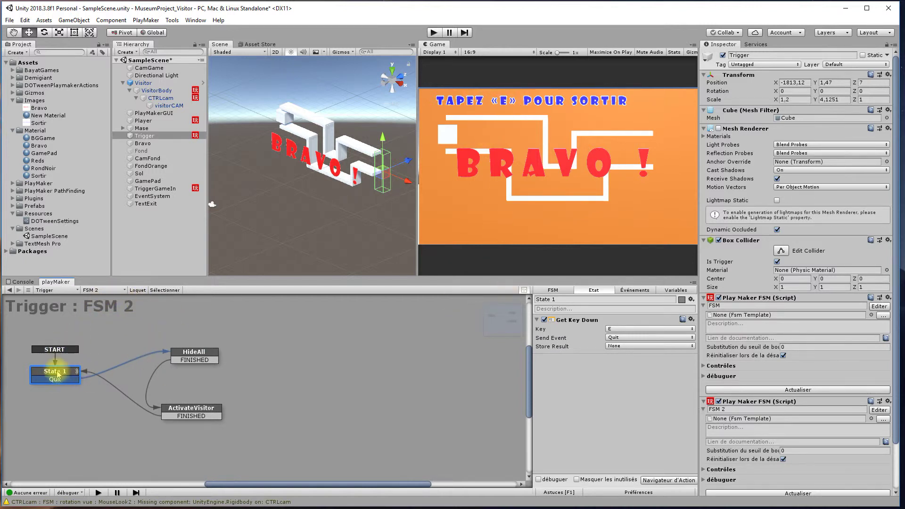
left_click_drag(55, 373, 75, 374)
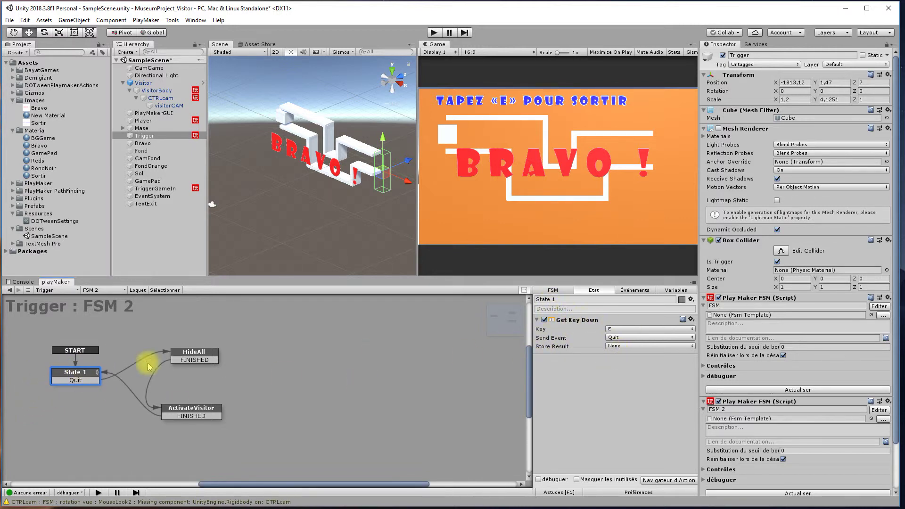
Step: Examine the Activate Game Object actions in FSM 2's HideAll state and the activate and Set Position actions in ActivateVisitor
left_click(193, 354)
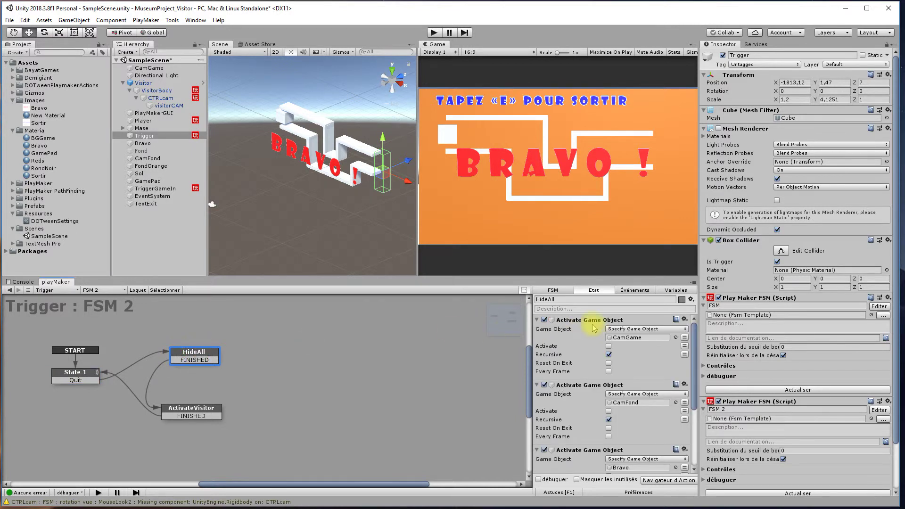
scroll(610, 430, "down", 5)
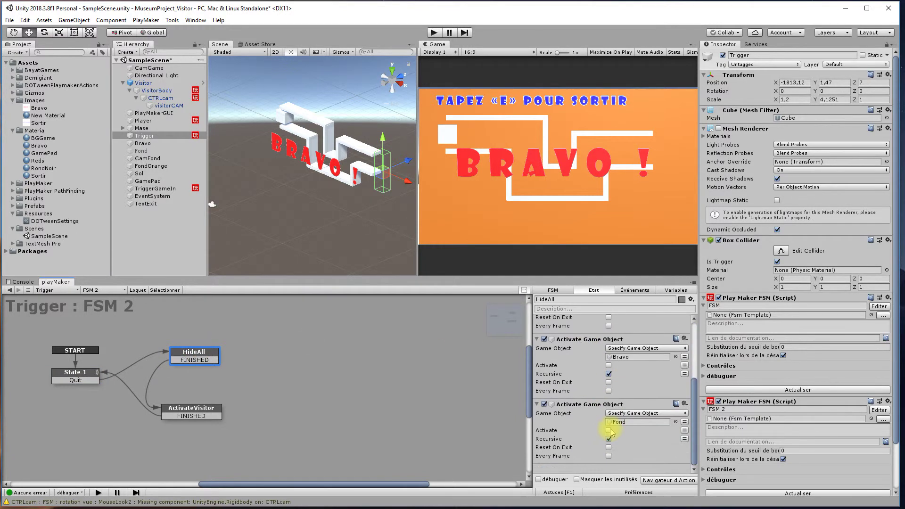
left_click(188, 408)
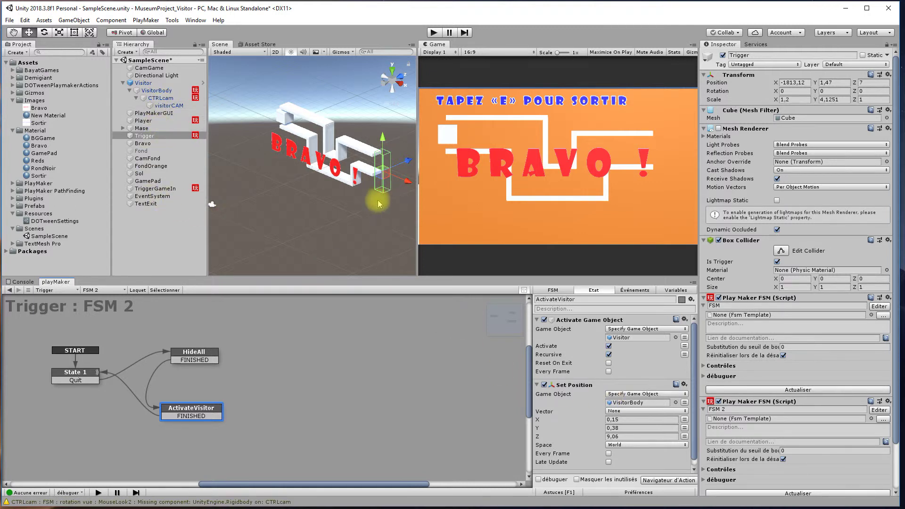
Step: Display the Player object's MVt R FSM, check its list of FSMs, and reposition States 1, 2 and 3 in the graph
left_click(154, 121)
left_click(97, 291)
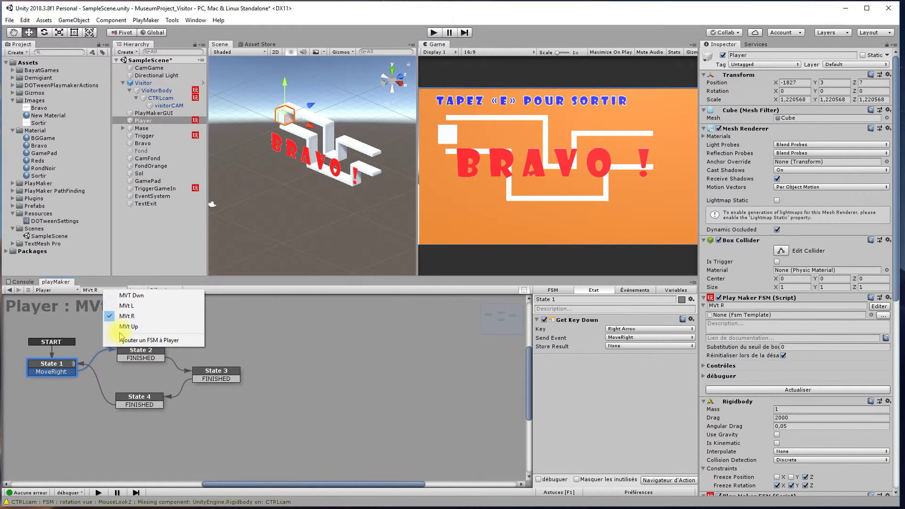
left_click(60, 370)
mouse_move(62, 364)
left_mouse_down()
mouse_move(55, 364)
mouse_move(66, 360)
mouse_move(59, 367)
mouse_move(73, 372)
left_mouse_up()
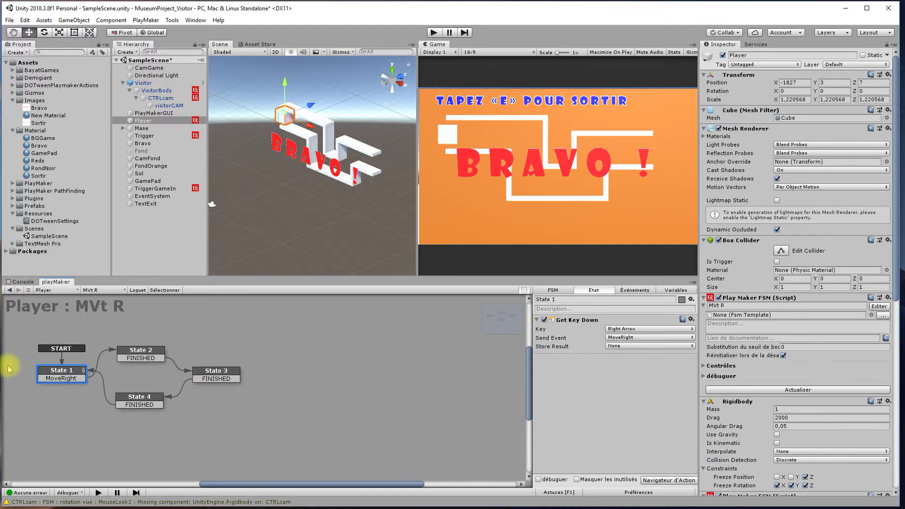
left_click_drag(145, 352, 163, 346)
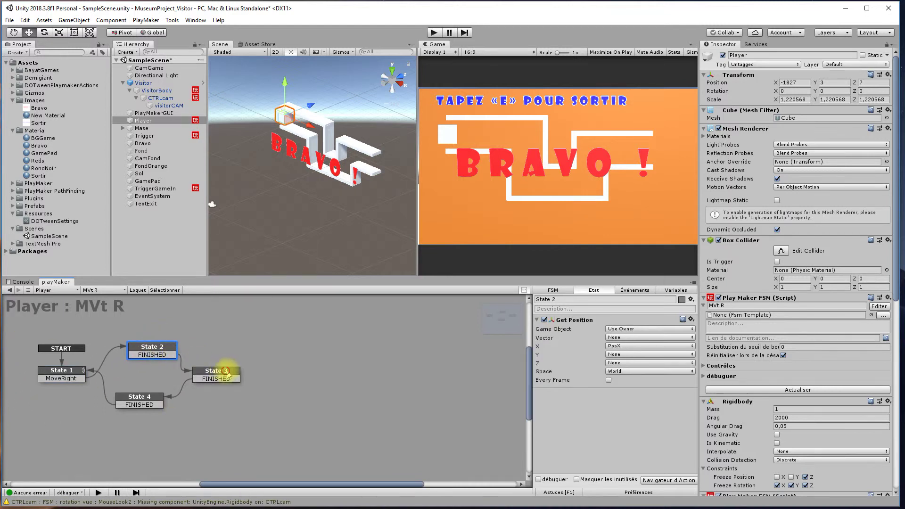
left_click_drag(217, 372, 233, 375)
left_click(61, 375)
left_click_drag(61, 375, 70, 377)
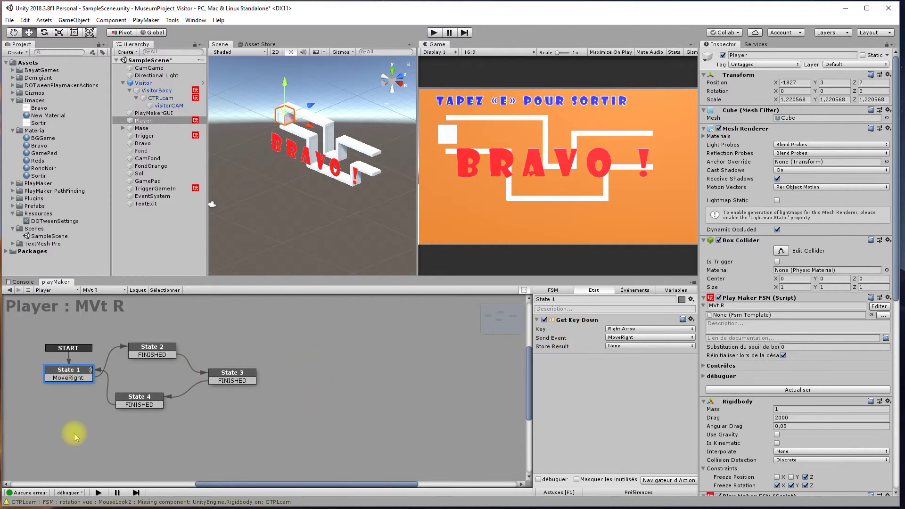
Step: Examine MVt R's Get Position action in State 2, Float Add in State 3 and Set Position in State 4
left_click(148, 355)
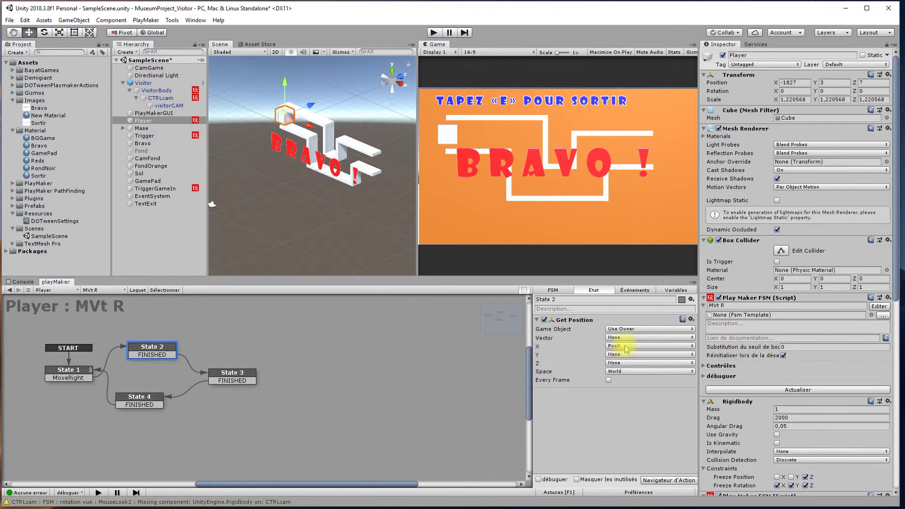
left_click(233, 375)
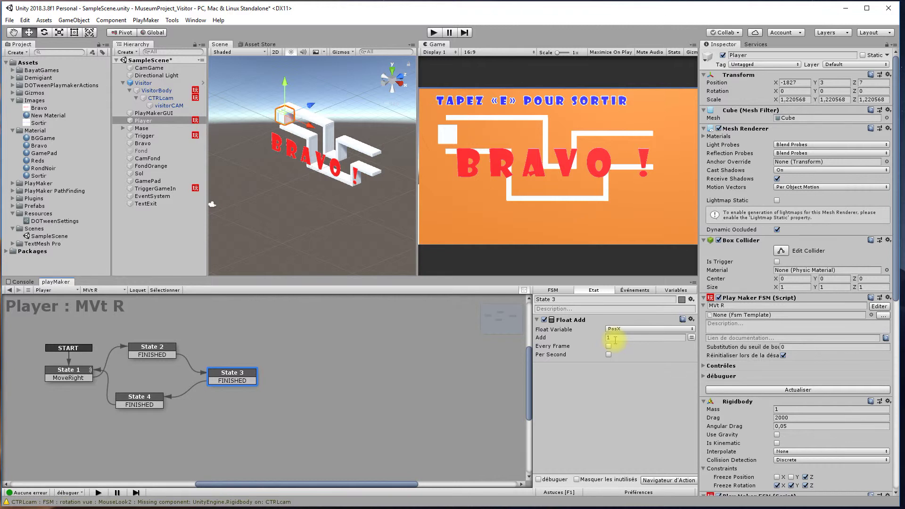
left_click_drag(134, 399, 148, 403)
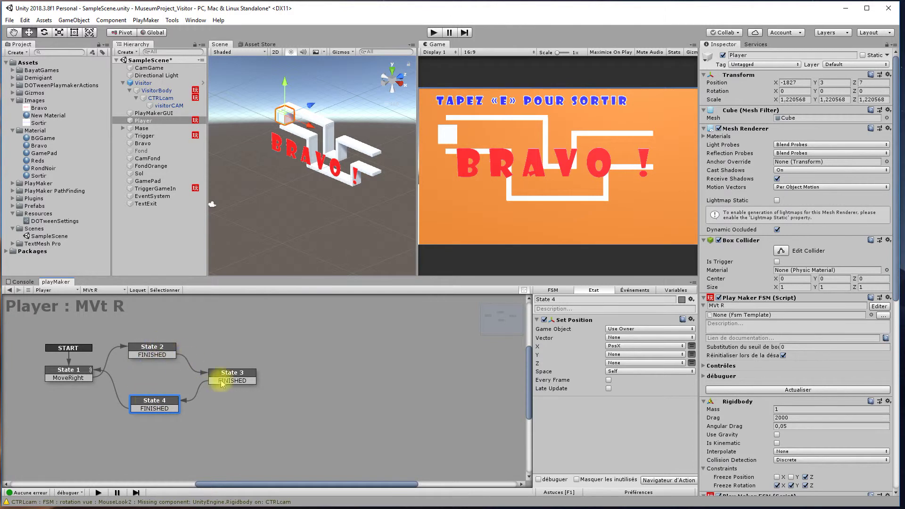
left_click_drag(162, 351, 165, 353)
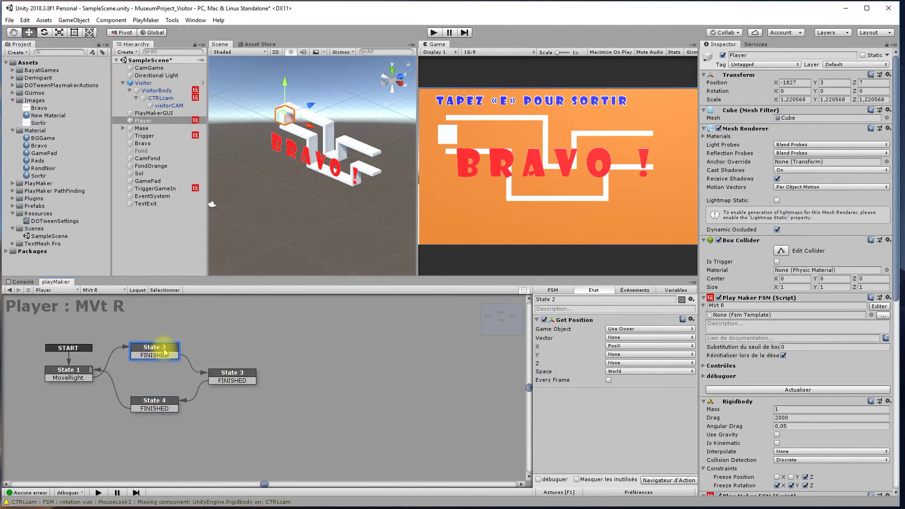
left_click_drag(233, 376, 229, 371)
left_click_drag(162, 407, 157, 409)
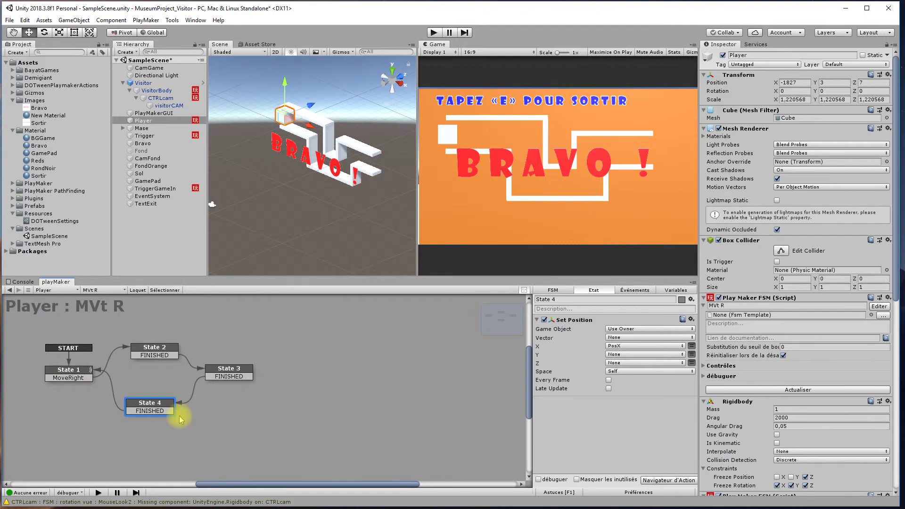
Step: Spread out MVt R's states, placing State 3 farther out almost level with State 2 and State 4 lower beneath State 2
left_click_drag(239, 373, 278, 377)
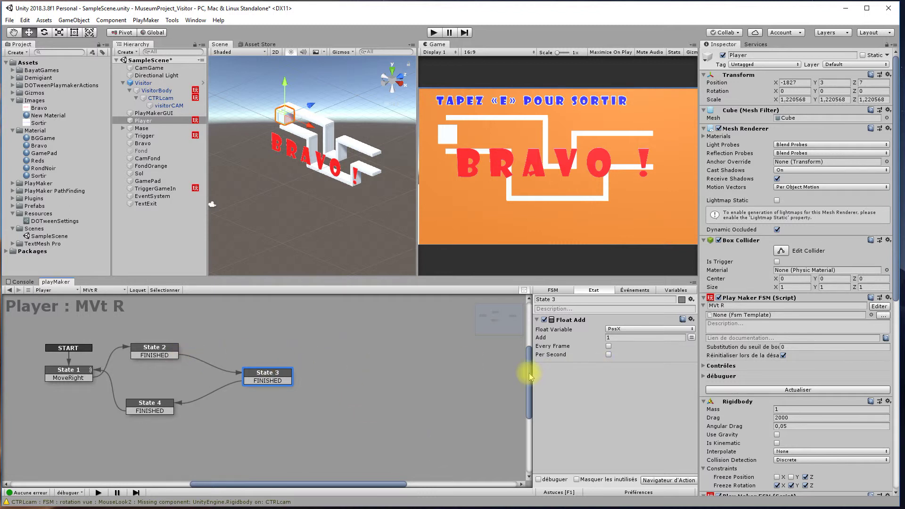
left_click_drag(146, 347, 154, 348)
left_click(267, 374)
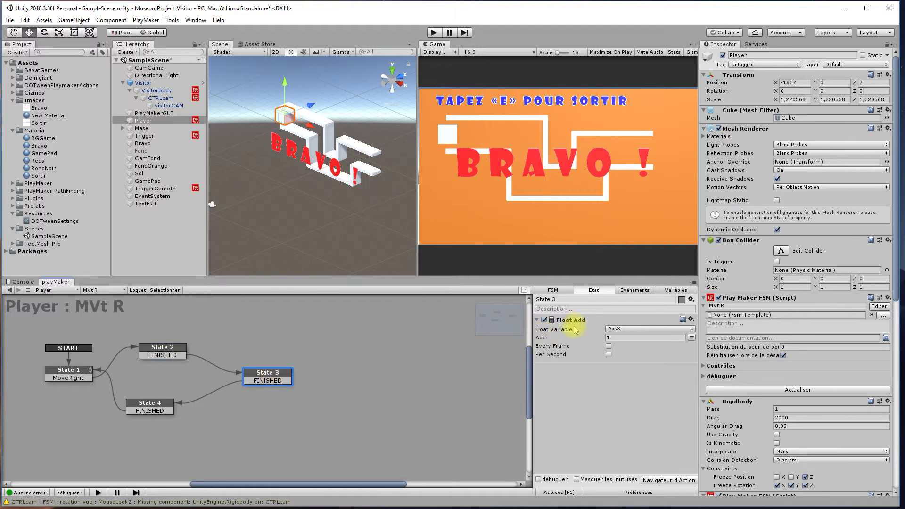
left_click_drag(147, 405, 159, 415)
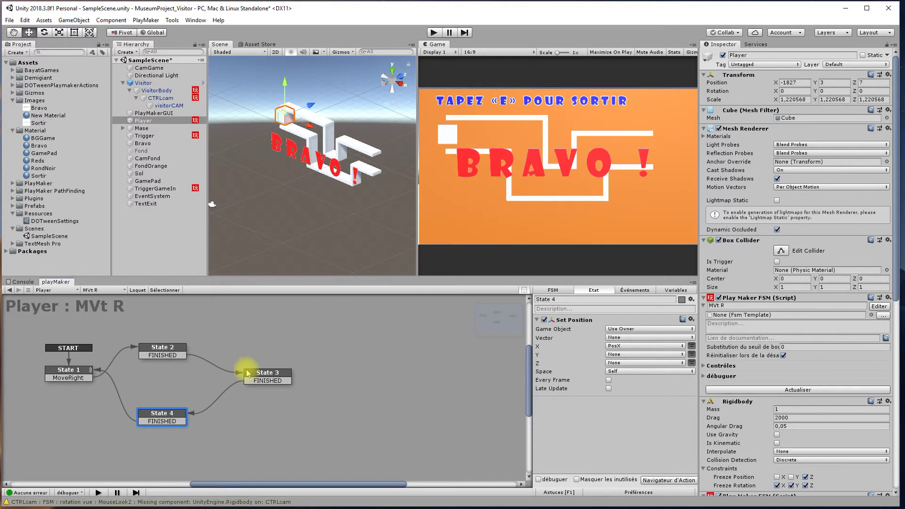
left_click_drag(264, 377, 257, 376)
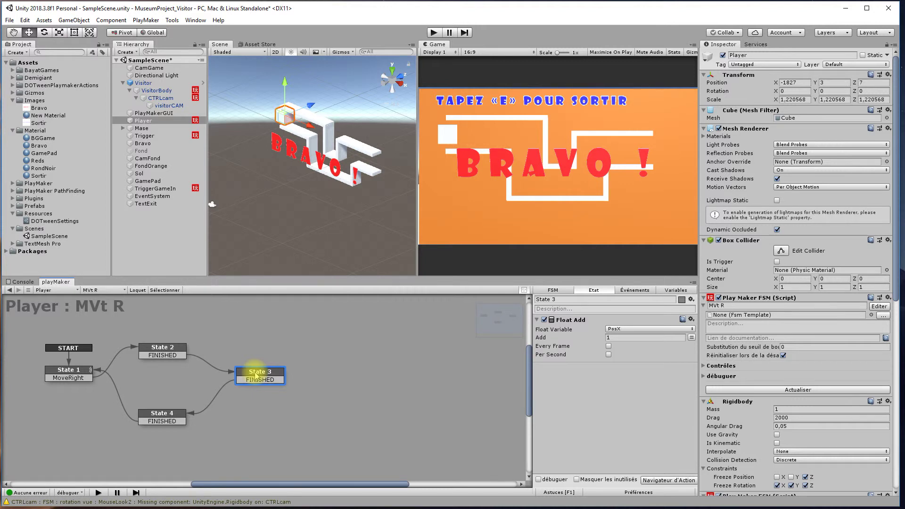
left_click_drag(256, 376, 239, 376)
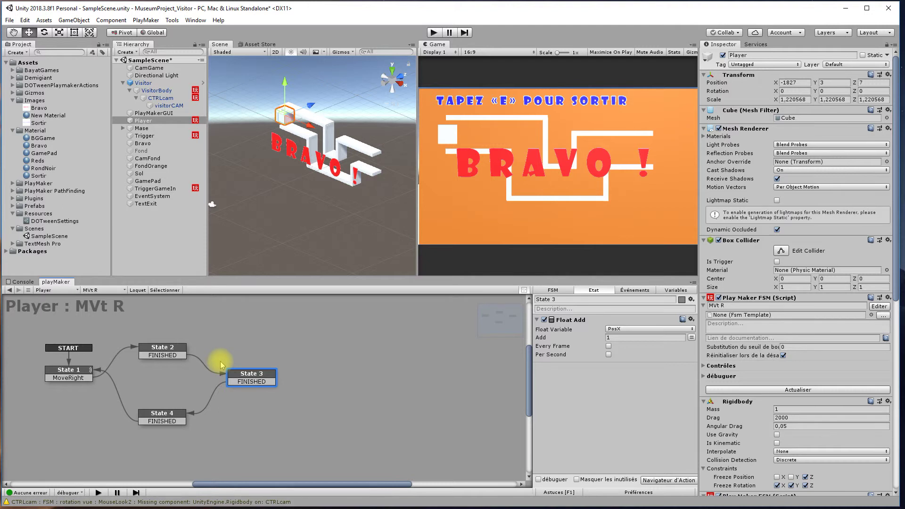
left_click_drag(171, 349, 176, 362)
left_click_drag(239, 374, 245, 364)
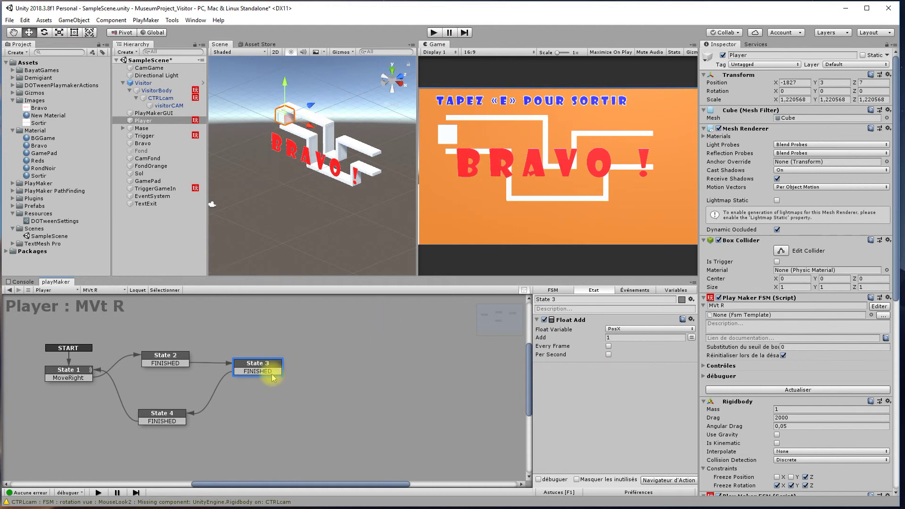
Step: Deactivate the CamFond and Player objects in the scene, checking the visitorCAM camera's preview
left_click(142, 159)
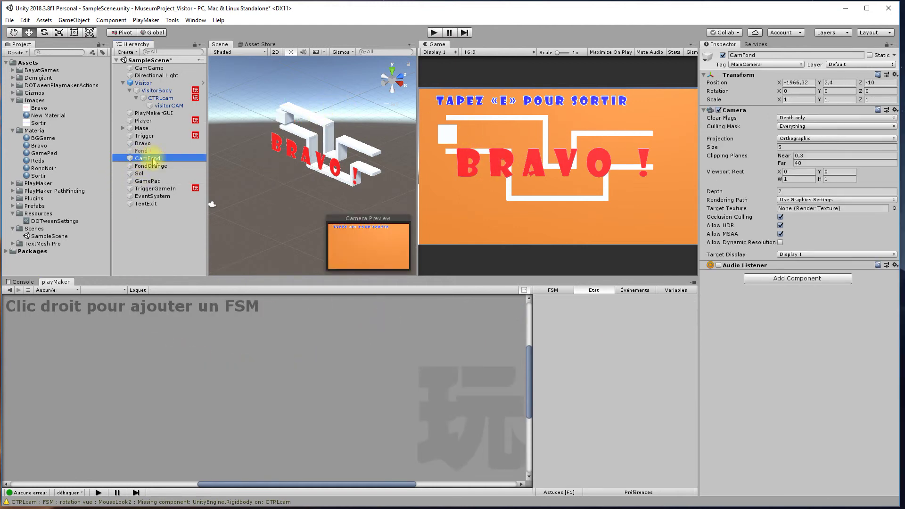
left_click(723, 55)
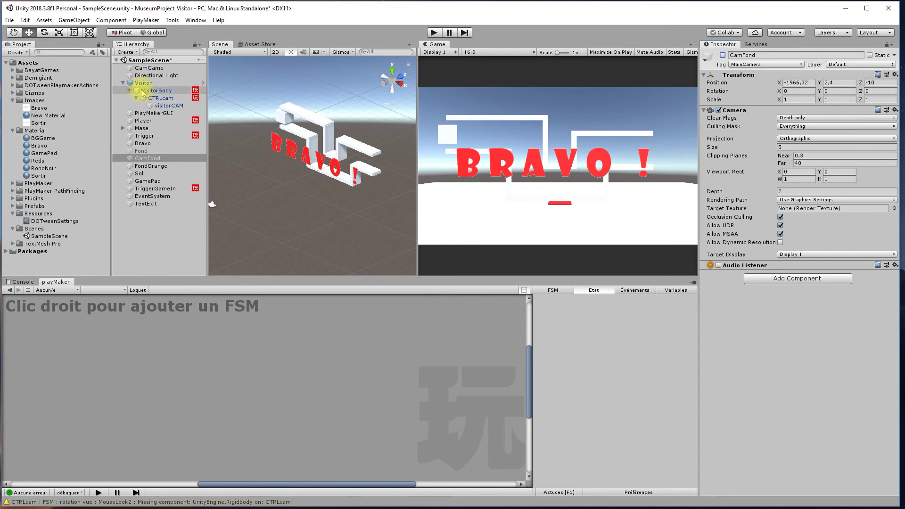
left_click(163, 106)
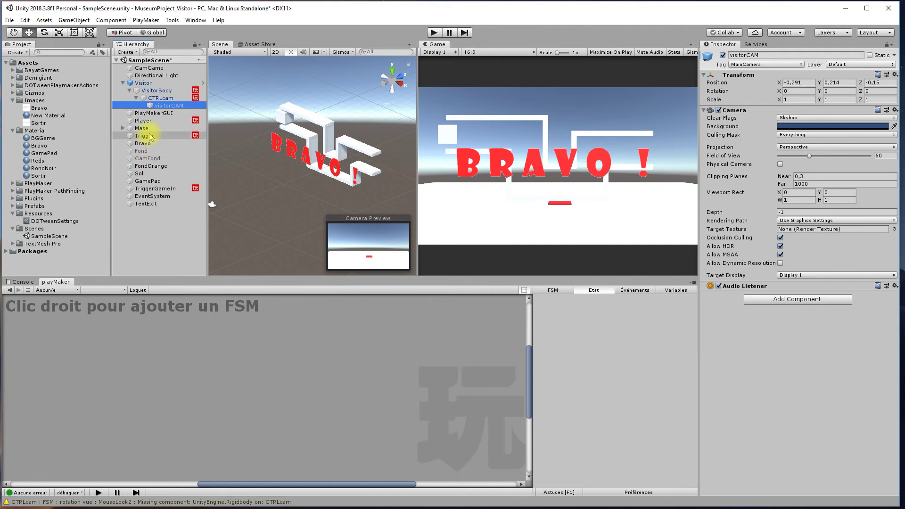
left_click(143, 120)
left_click(723, 55)
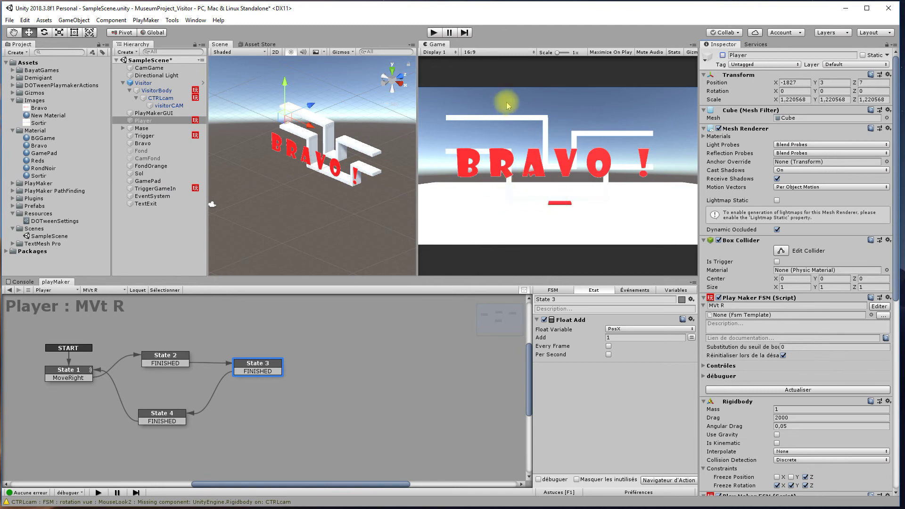
Step: Play the scene, move the visitor forward to test the view without CamFond and Player, and stop play mode
left_click(433, 33)
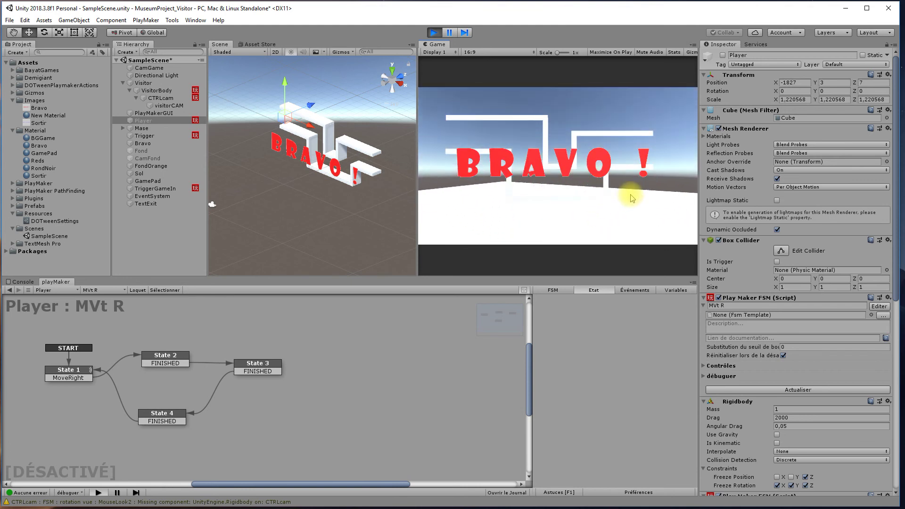
key("Up")
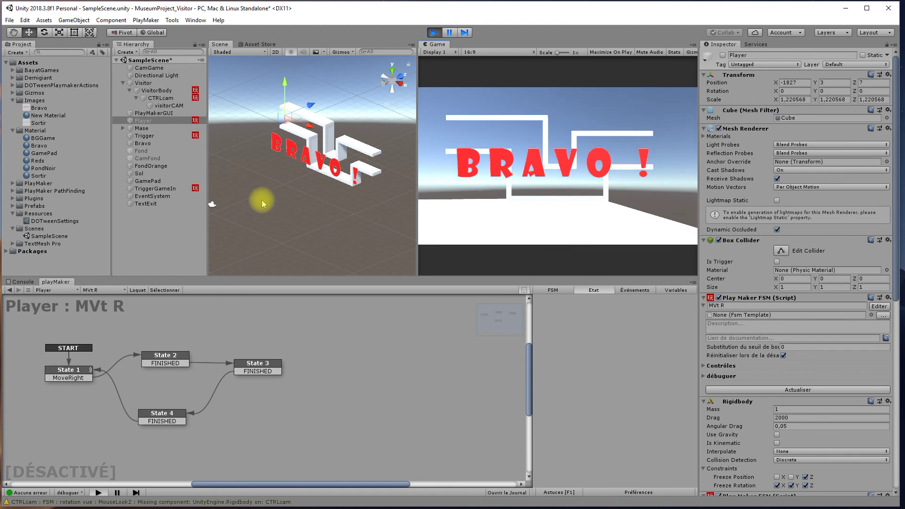
left_click(435, 33)
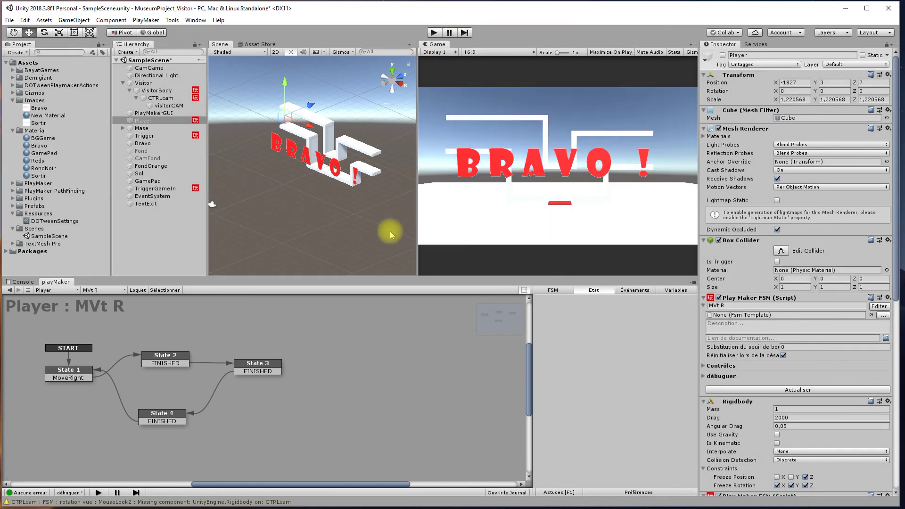